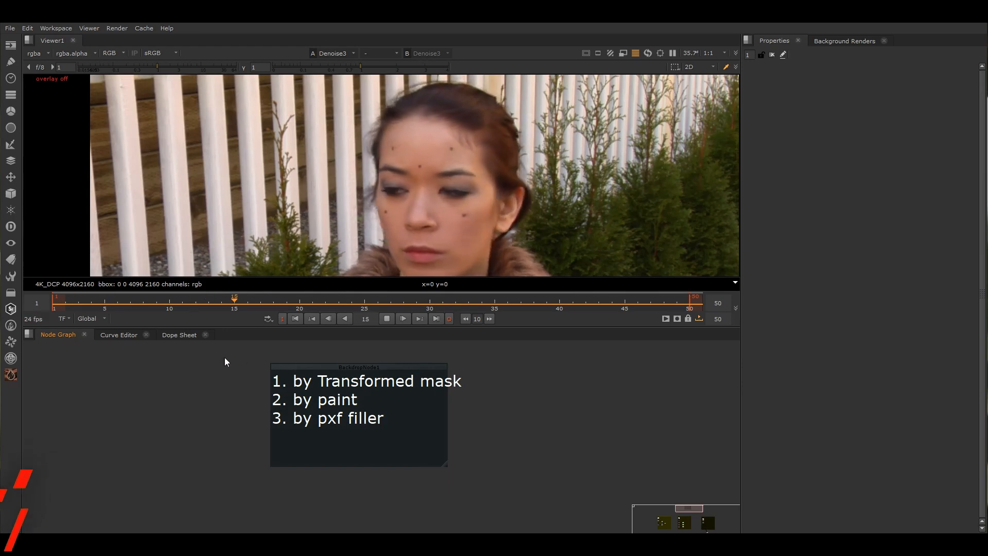
Review the face footage and the list of three marker-removal methods, stopping playback at frame 32
{"action": "left_click_drag", "start_coordinate": [221, 357], "coordinate": [502, 385]}
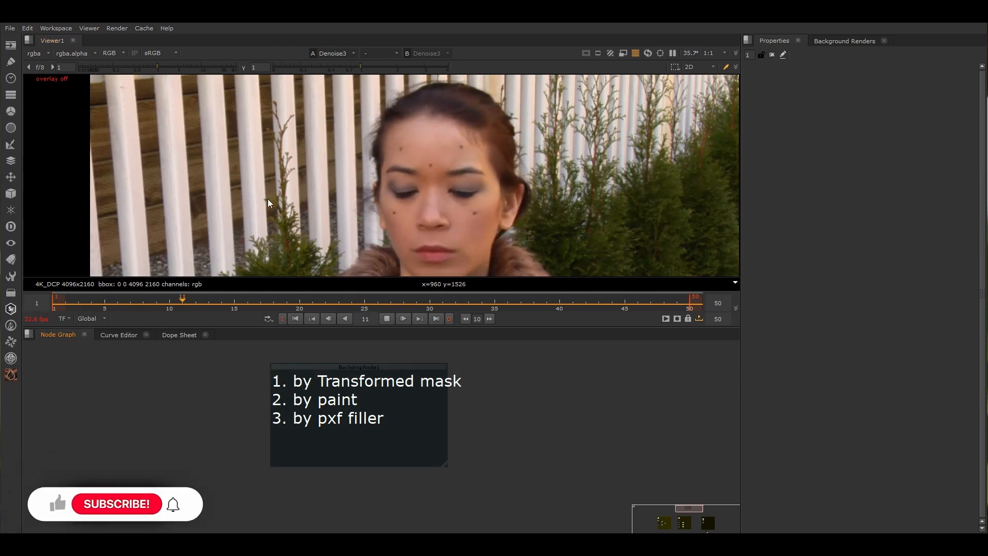
{"action": "mouse_move", "coordinate": [201, 367]}
{"action": "left_mouse_down"}
{"action": "mouse_move", "coordinate": [470, 381]}
{"action": "mouse_move", "coordinate": [521, 398]}
{"action": "mouse_move", "coordinate": [536, 391]}
{"action": "mouse_move", "coordinate": [507, 392]}
{"action": "left_mouse_up"}
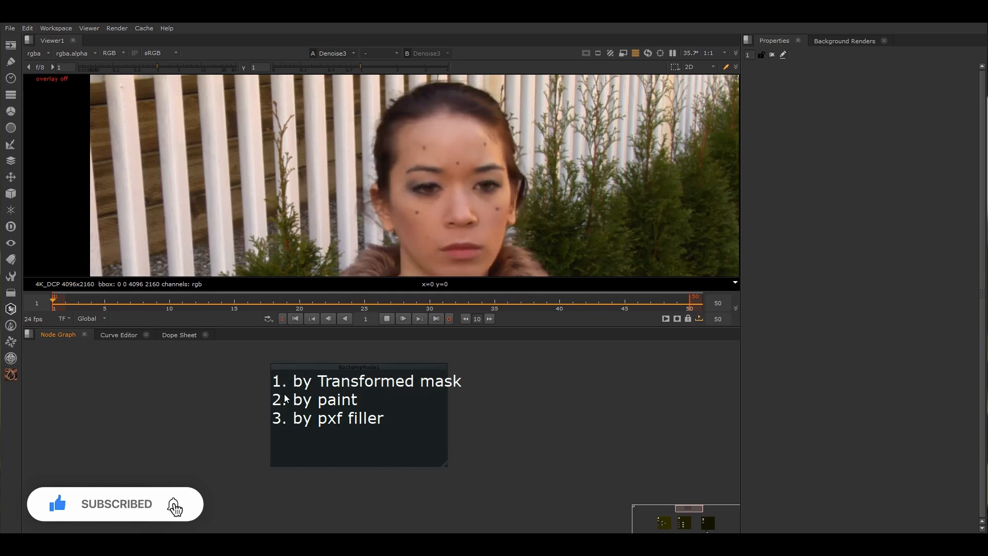
{"action": "left_click_drag", "start_coordinate": [198, 392], "coordinate": [415, 407]}
{"action": "scroll", "coordinate": [415, 408], "scroll_direction": "down", "scroll_amount": 3}
{"action": "left_click_drag", "start_coordinate": [275, 441], "coordinate": [437, 406]}
{"action": "left_click", "coordinate": [387, 318]}
{"action": "left_click", "coordinate": [388, 319]}
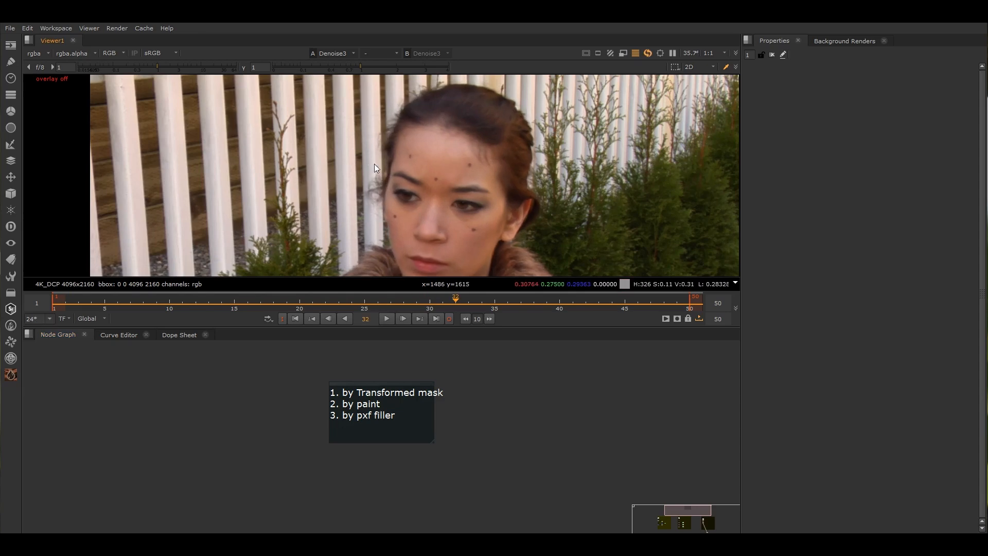
Examine the node setups for marker removal by paint, transformed mask and PxF Filler against the full footage frame
{"action": "scroll", "coordinate": [417, 257], "scroll_direction": "down", "scroll_amount": 2}
{"action": "scroll", "coordinate": [502, 425], "scroll_direction": "down", "scroll_amount": 3}
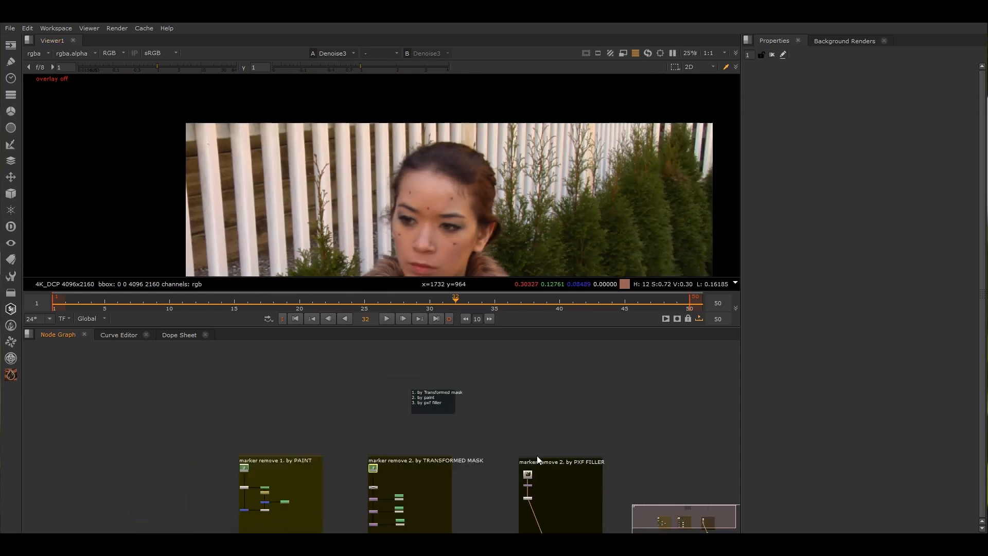
{"action": "scroll", "coordinate": [535, 479], "scroll_direction": "up", "scroll_amount": 6}
{"action": "middle_click_drag", "start_coordinate": [533, 503], "coordinate": [496, 392]}
{"action": "scroll", "coordinate": [496, 391], "scroll_direction": "down", "scroll_amount": 3}
{"action": "middle_click_drag", "start_coordinate": [445, 227], "coordinate": [422, 177]}
{"action": "middle_click_drag", "start_coordinate": [422, 178], "coordinate": [415, 158]}
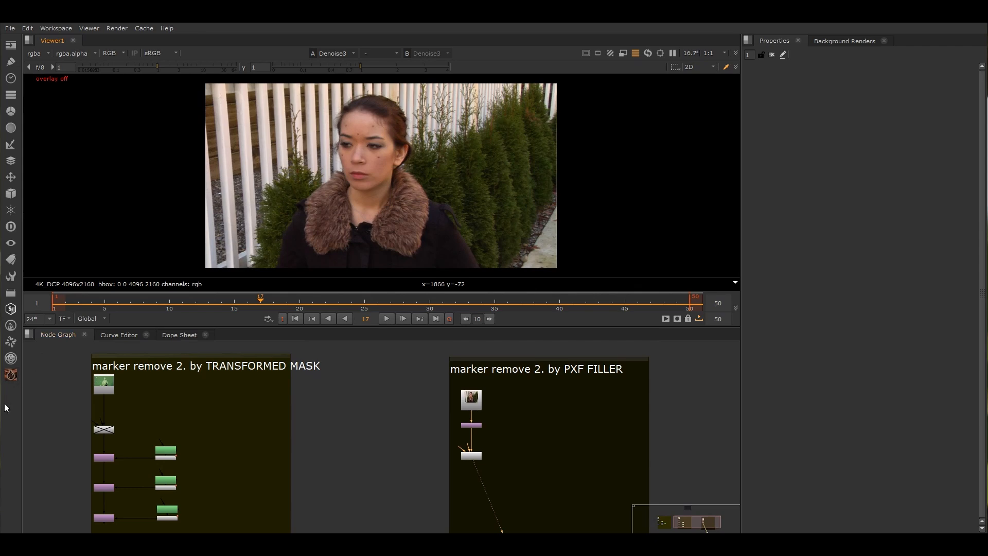
Switch to Google Chrome and open the Pixelfudger.com website from the "pxf filler" search results
{"action": "key", "text": "super+s"}
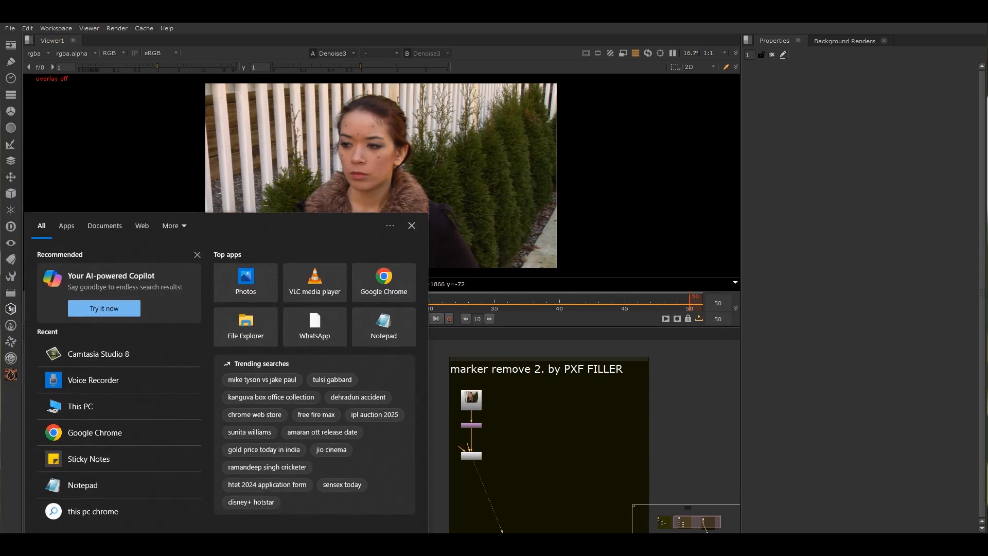
{"action": "left_click", "coordinate": [414, 293]}
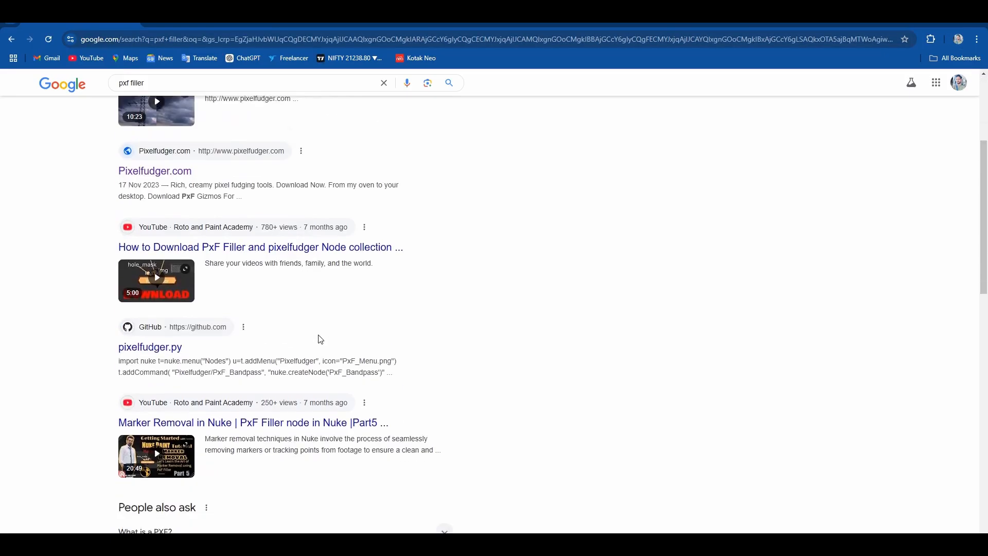
{"action": "scroll", "coordinate": [322, 339], "scroll_direction": "down", "scroll_amount": 3}
{"action": "scroll", "coordinate": [251, 287], "scroll_direction": "up", "scroll_amount": 2}
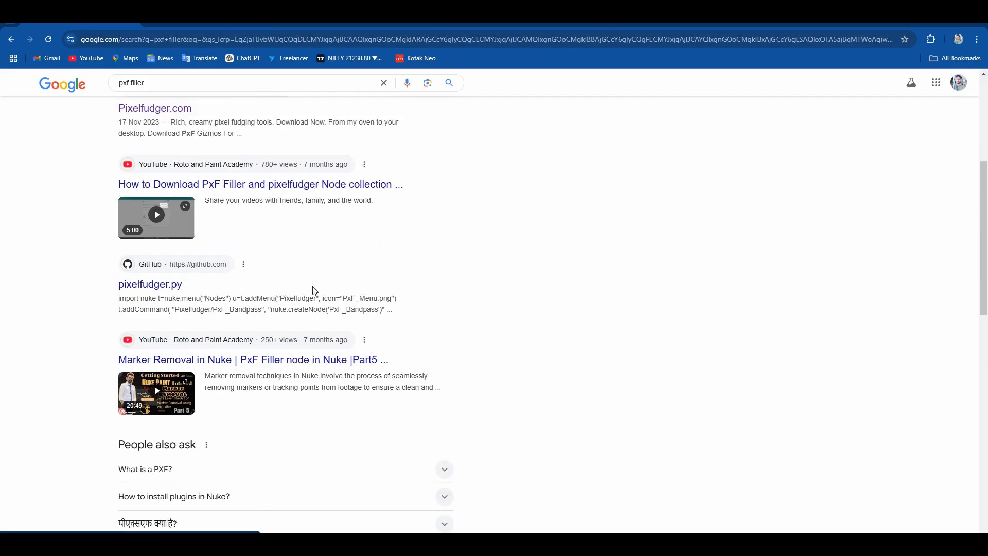
{"action": "scroll", "coordinate": [315, 291], "scroll_direction": "down", "scroll_amount": 10}
{"action": "scroll", "coordinate": [319, 291], "scroll_direction": "up", "scroll_amount": 1}
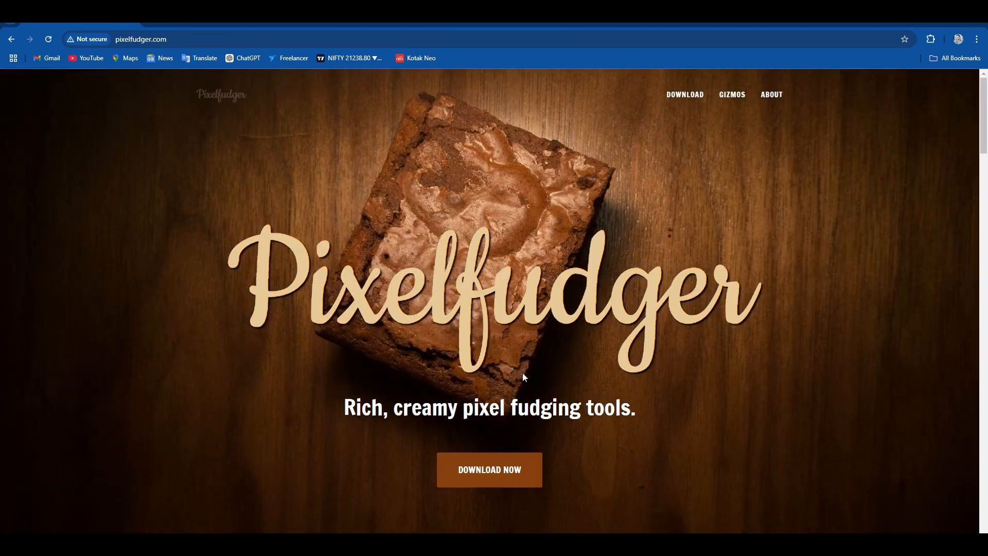
Look through the Pixelfudger gizmo gallery from PxF_Bandpass to PxF_GeoLight and return to the page's introduction
{"action": "scroll", "coordinate": [724, 321], "scroll_direction": "down", "scroll_amount": 6}
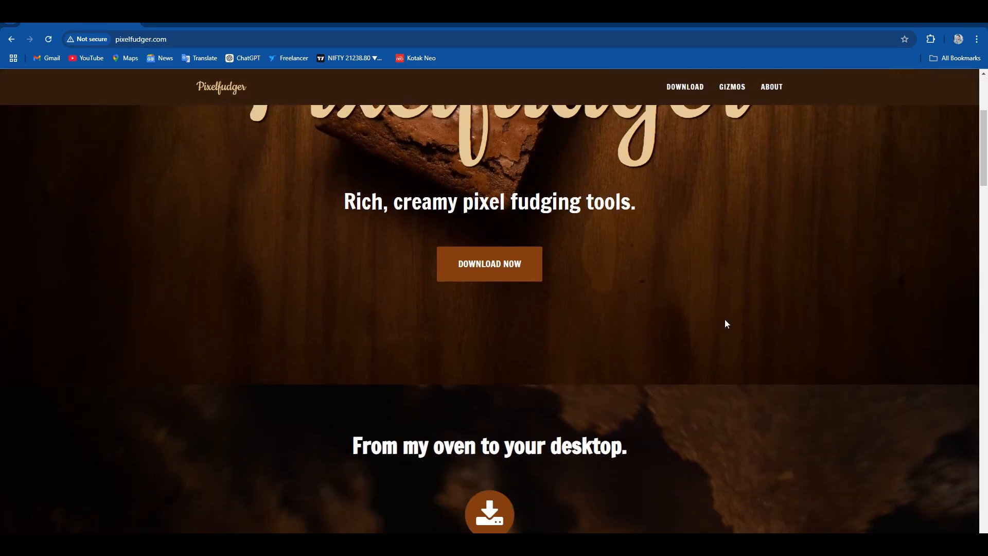
{"action": "scroll", "coordinate": [724, 323], "scroll_direction": "down", "scroll_amount": 18}
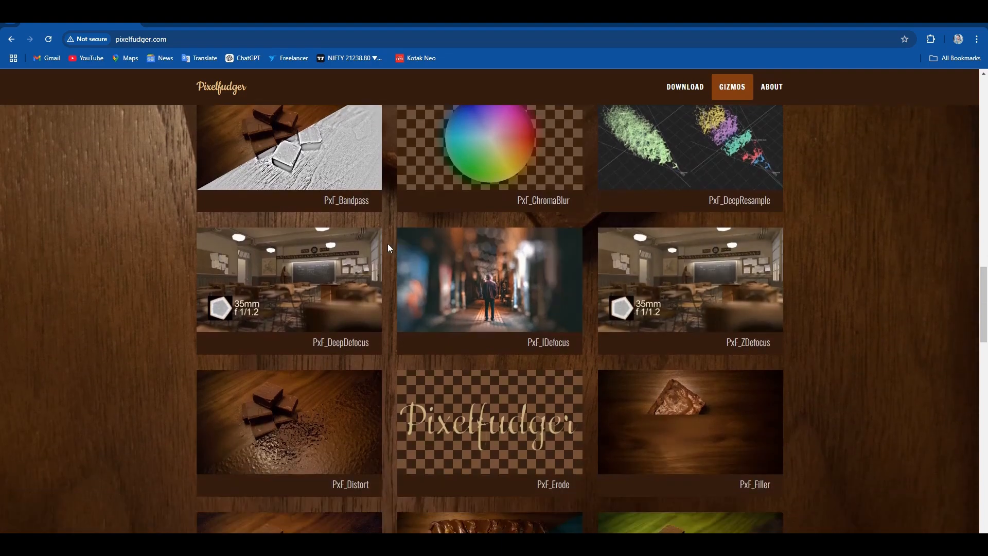
{"action": "scroll", "coordinate": [173, 208], "scroll_direction": "up", "scroll_amount": 5}
{"action": "scroll", "coordinate": [715, 326], "scroll_direction": "down", "scroll_amount": 4}
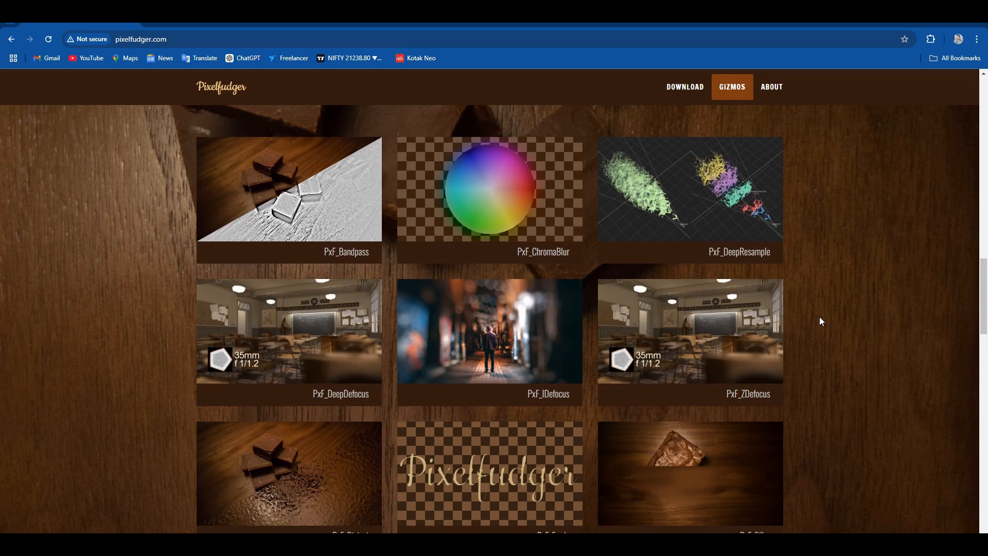
{"action": "scroll", "coordinate": [820, 304], "scroll_direction": "down", "scroll_amount": 2}
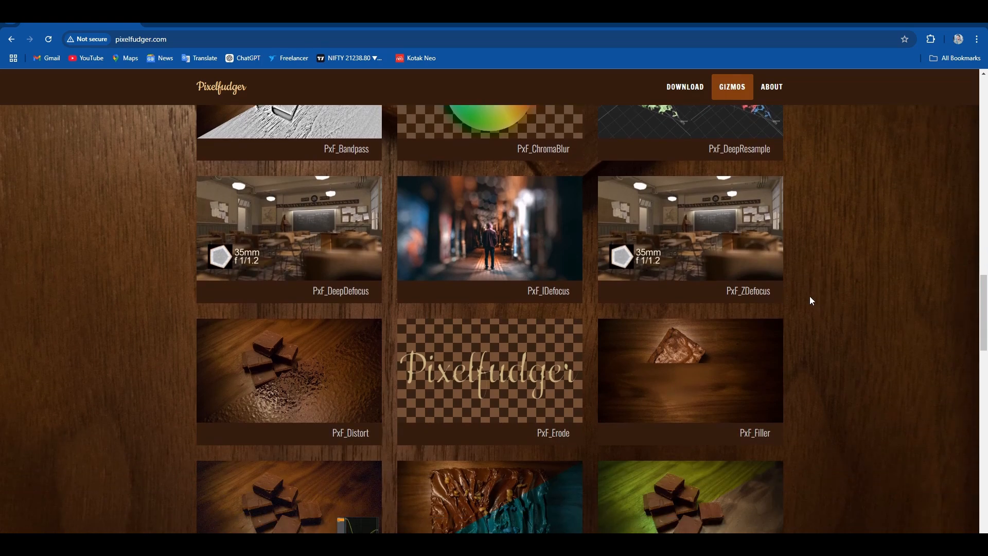
{"action": "scroll", "coordinate": [777, 309], "scroll_direction": "down", "scroll_amount": 2}
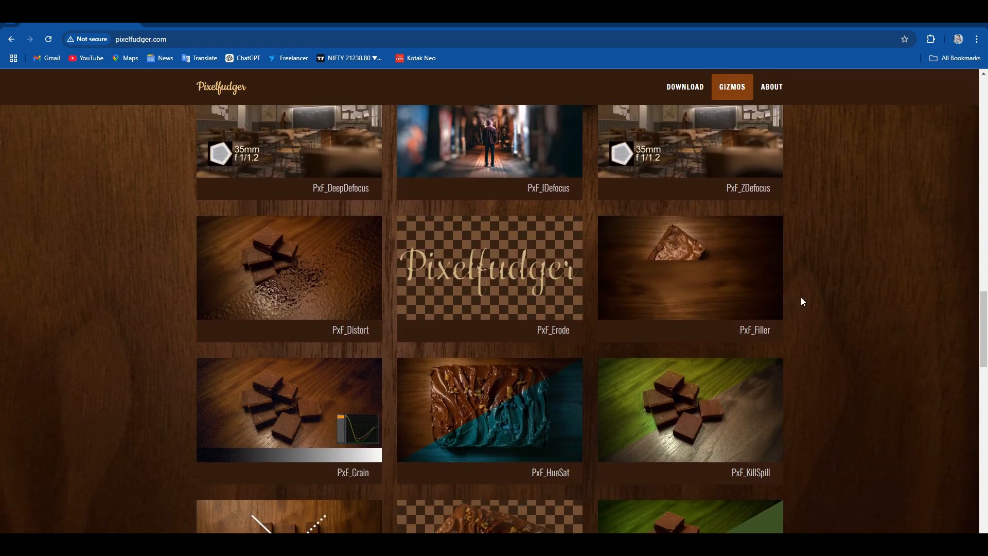
{"action": "scroll", "coordinate": [804, 312], "scroll_direction": "down", "scroll_amount": 3}
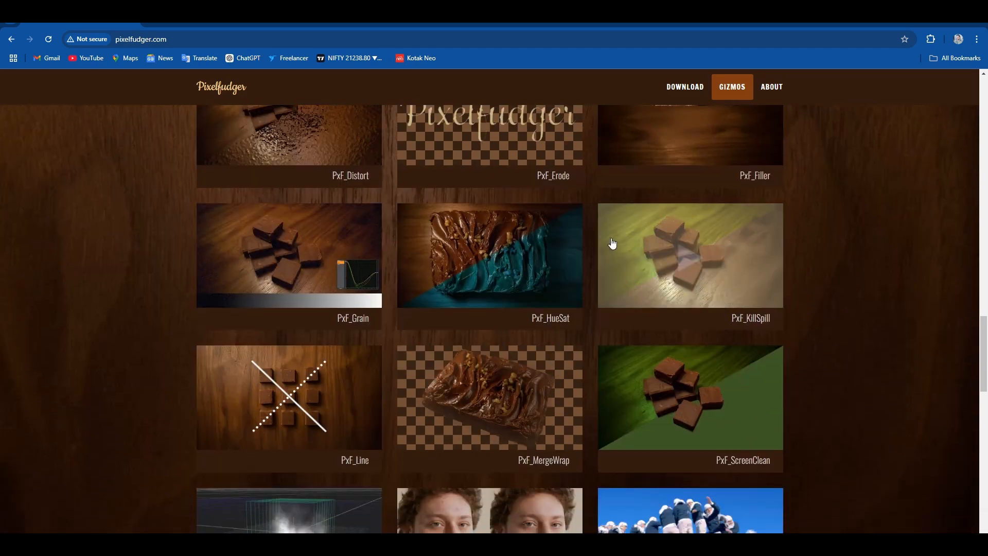
{"action": "scroll", "coordinate": [748, 266], "scroll_direction": "down", "scroll_amount": 1}
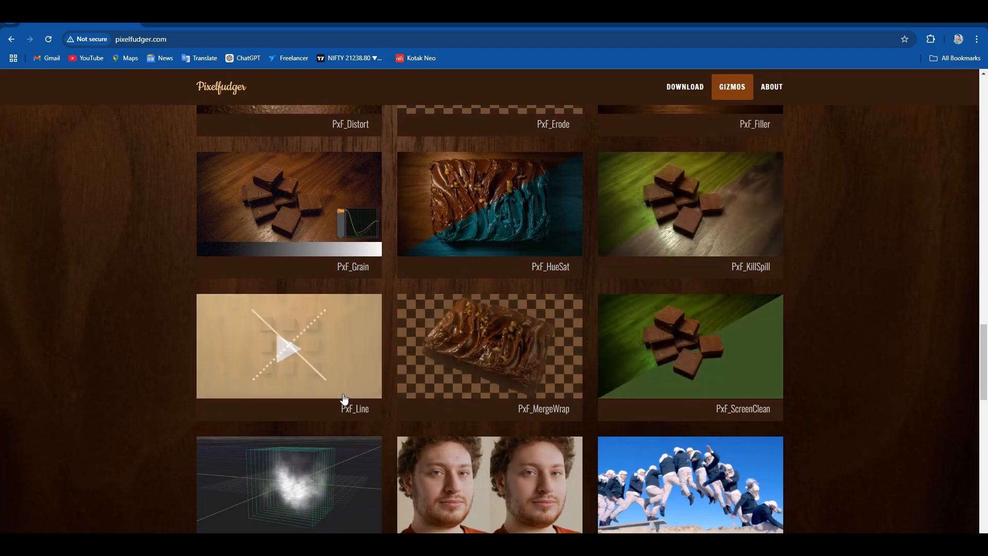
{"action": "scroll", "coordinate": [298, 211], "scroll_direction": "down", "scroll_amount": 4}
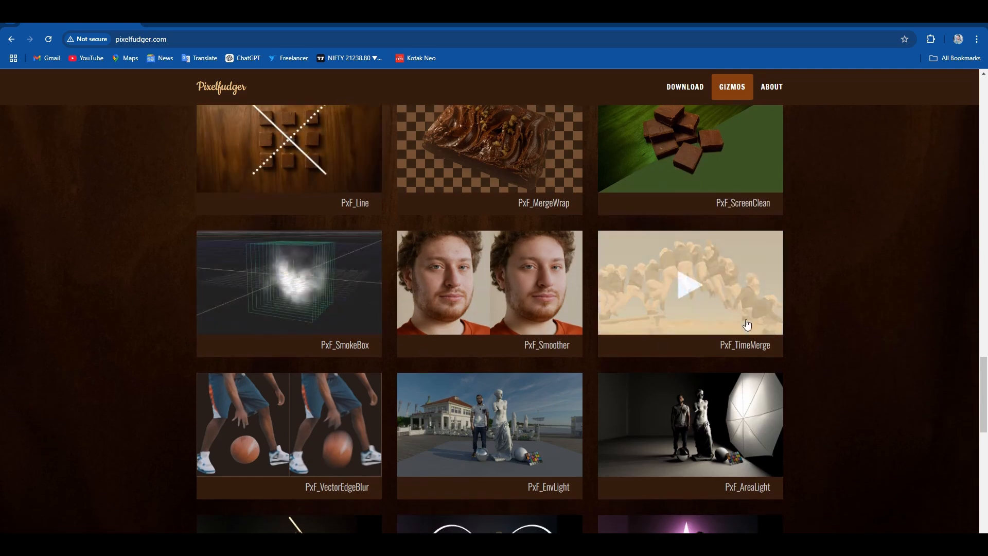
{"action": "scroll", "coordinate": [751, 325], "scroll_direction": "down", "scroll_amount": 3}
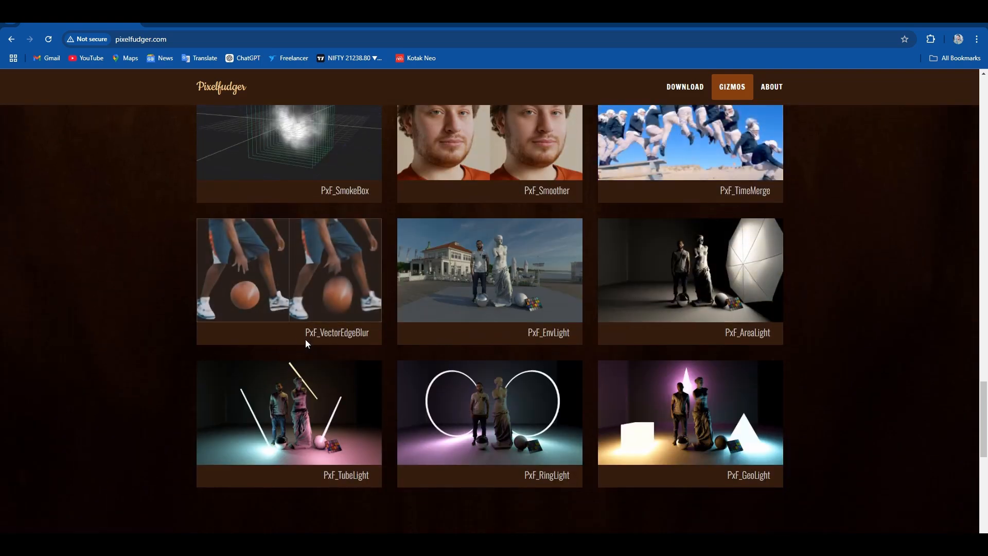
{"action": "scroll", "coordinate": [787, 366], "scroll_direction": "down", "scroll_amount": 3}
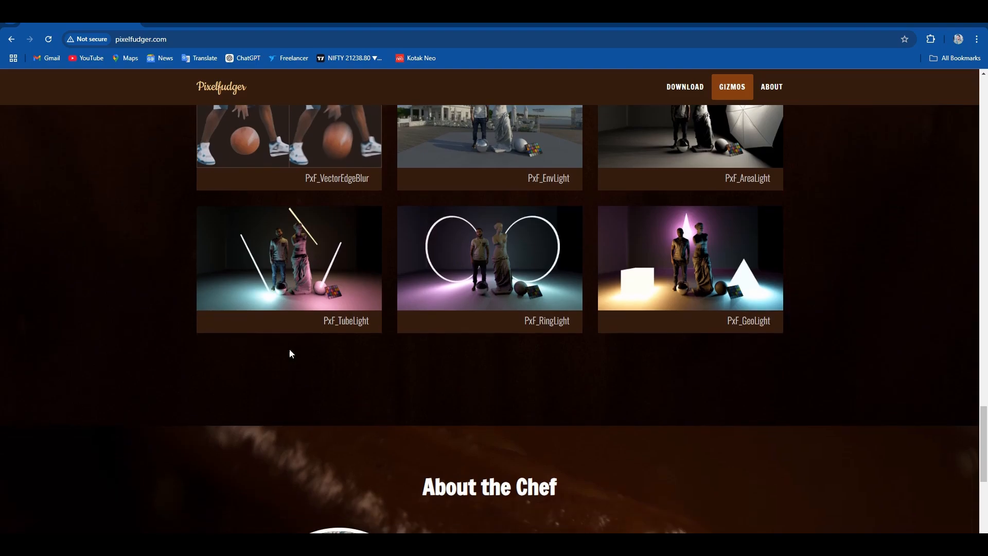
{"action": "scroll", "coordinate": [857, 360], "scroll_direction": "down", "scroll_amount": 1}
{"action": "scroll", "coordinate": [802, 361], "scroll_direction": "up", "scroll_amount": 5}
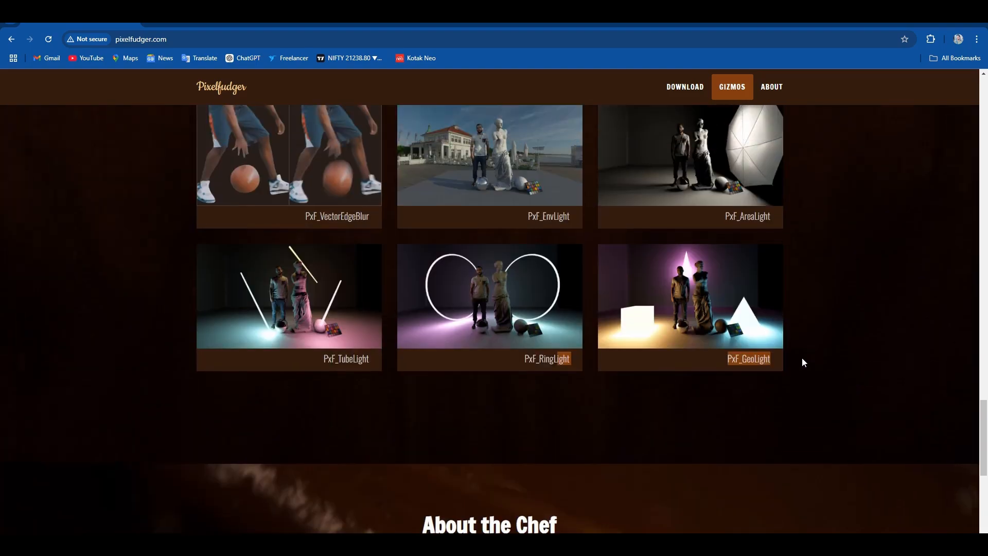
{"action": "scroll", "coordinate": [801, 357], "scroll_direction": "up", "scroll_amount": 15}
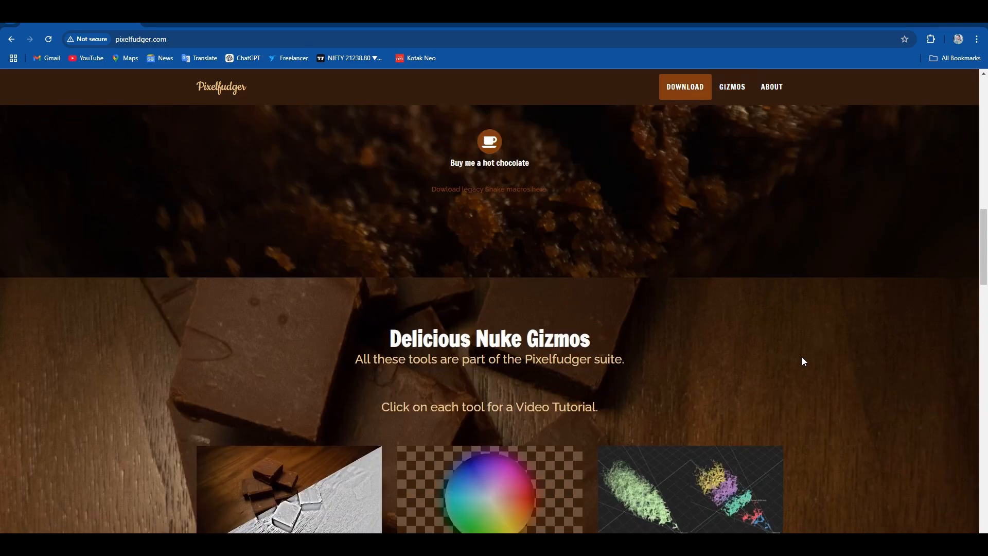
{"action": "scroll", "coordinate": [803, 360], "scroll_direction": "up", "scroll_amount": 7}
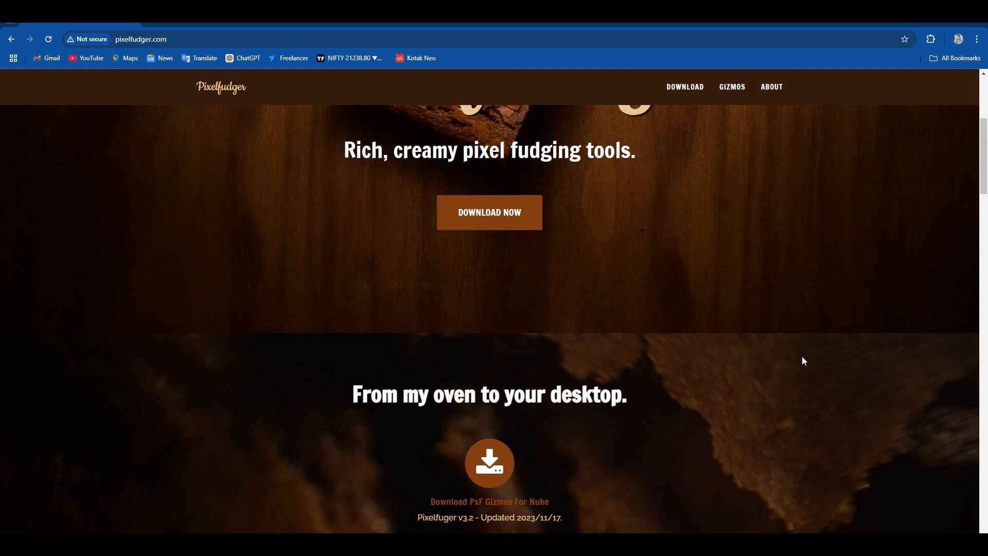
Find the PxF_Filler gizmo in the gallery and examine the section offering the PxF Gizmos For Nuke download
{"action": "scroll", "coordinate": [802, 360], "scroll_direction": "down", "scroll_amount": 14}
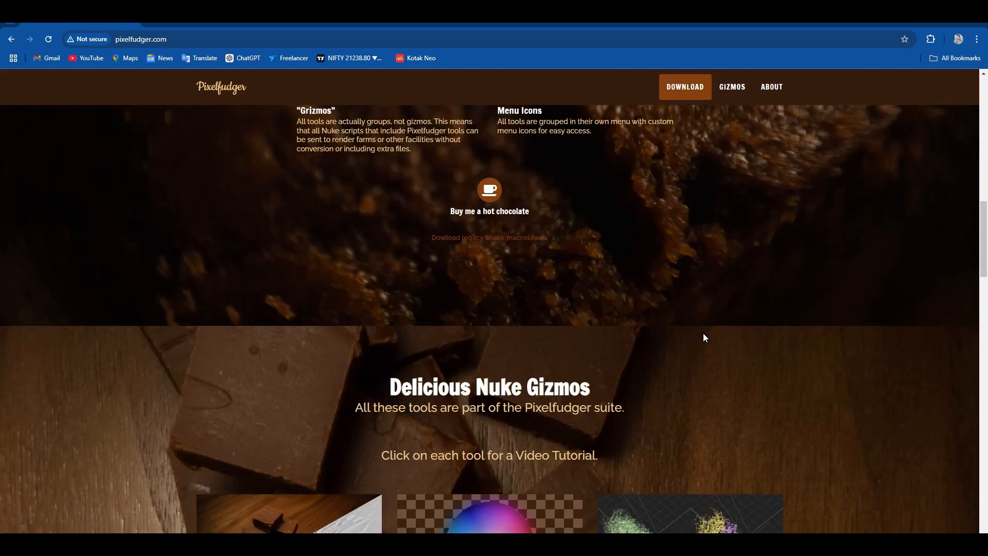
{"action": "scroll", "coordinate": [610, 371], "scroll_direction": "down", "scroll_amount": 5}
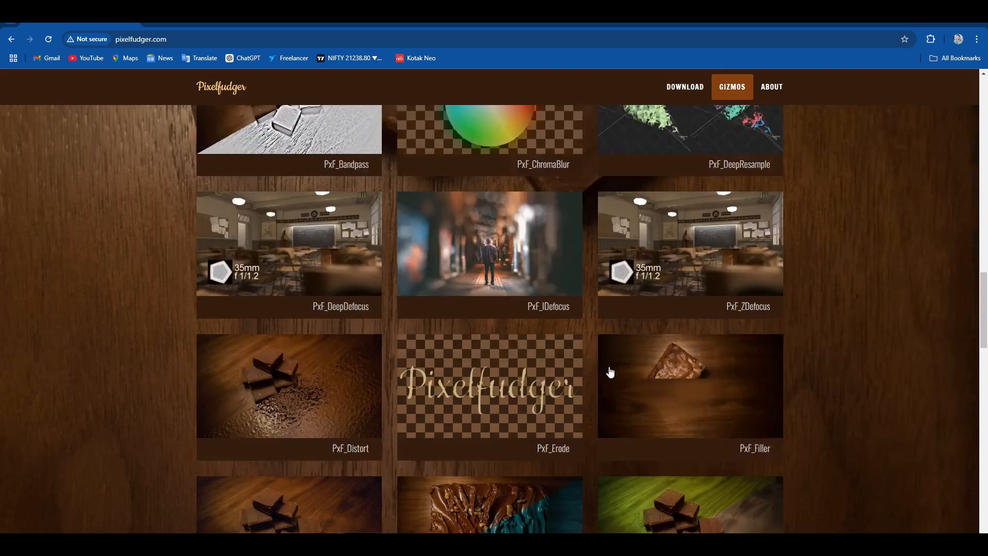
{"action": "scroll", "coordinate": [617, 368], "scroll_direction": "down", "scroll_amount": 3}
{"action": "scroll", "coordinate": [669, 355], "scroll_direction": "up", "scroll_amount": 4}
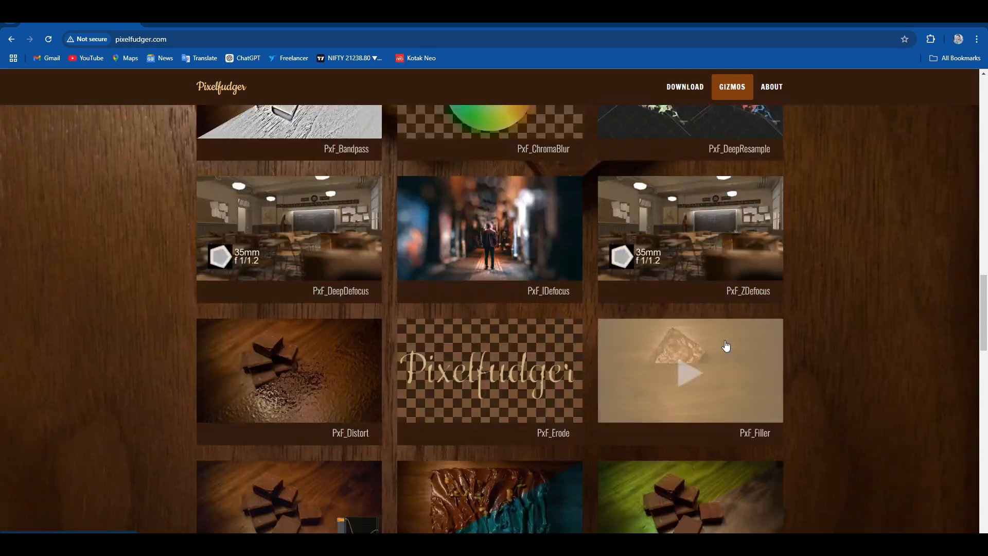
{"action": "scroll", "coordinate": [825, 284], "scroll_direction": "up", "scroll_amount": 5}
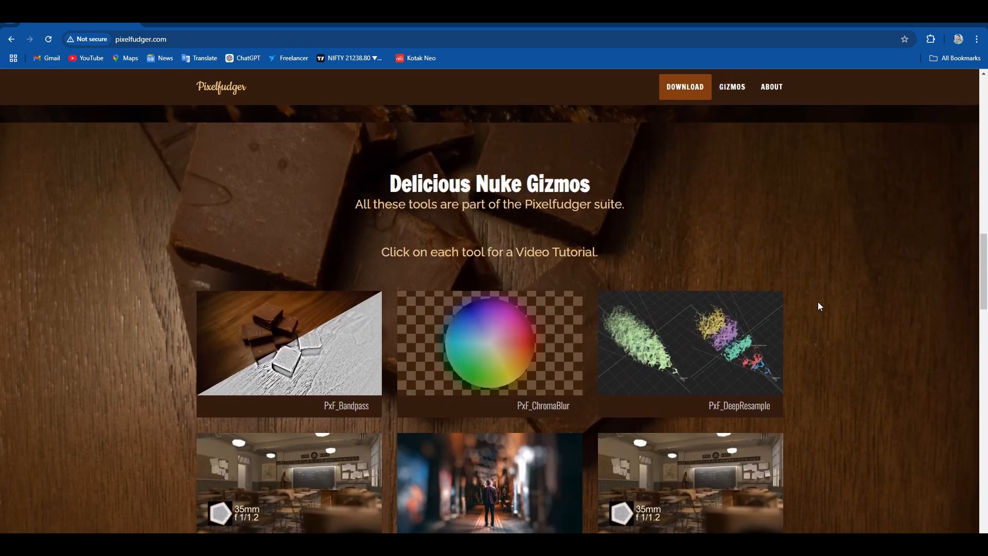
{"action": "scroll", "coordinate": [817, 301], "scroll_direction": "down", "scroll_amount": 5}
{"action": "scroll", "coordinate": [797, 394], "scroll_direction": "down", "scroll_amount": 2}
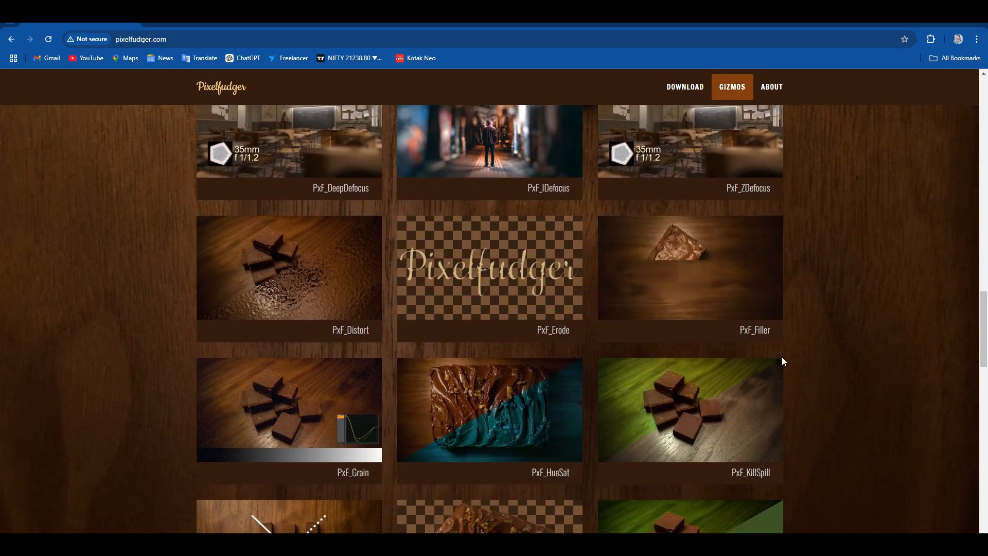
{"action": "scroll", "coordinate": [772, 363], "scroll_direction": "up", "scroll_amount": 14}
{"action": "scroll", "coordinate": [764, 370], "scroll_direction": "up", "scroll_amount": 5}
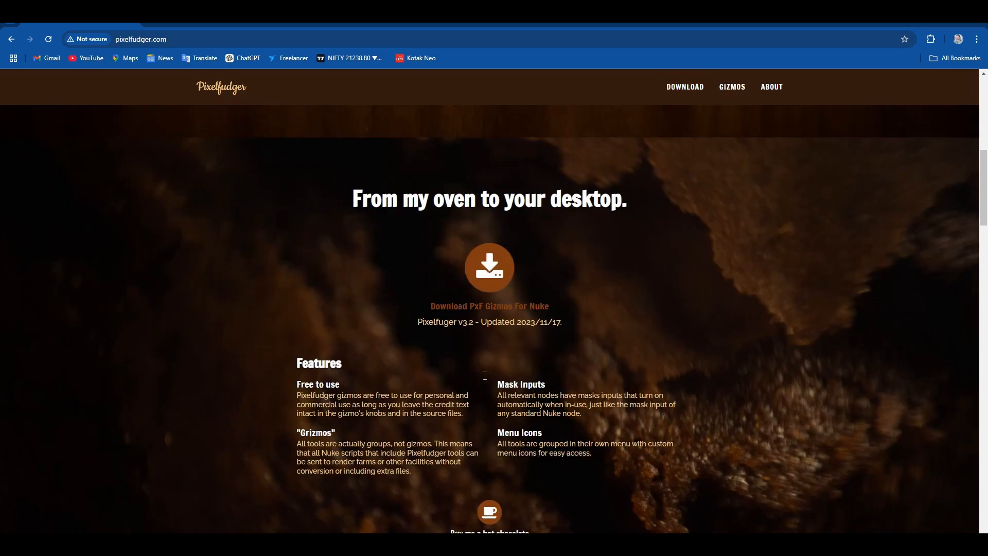
{"action": "left_click", "coordinate": [192, 20]}
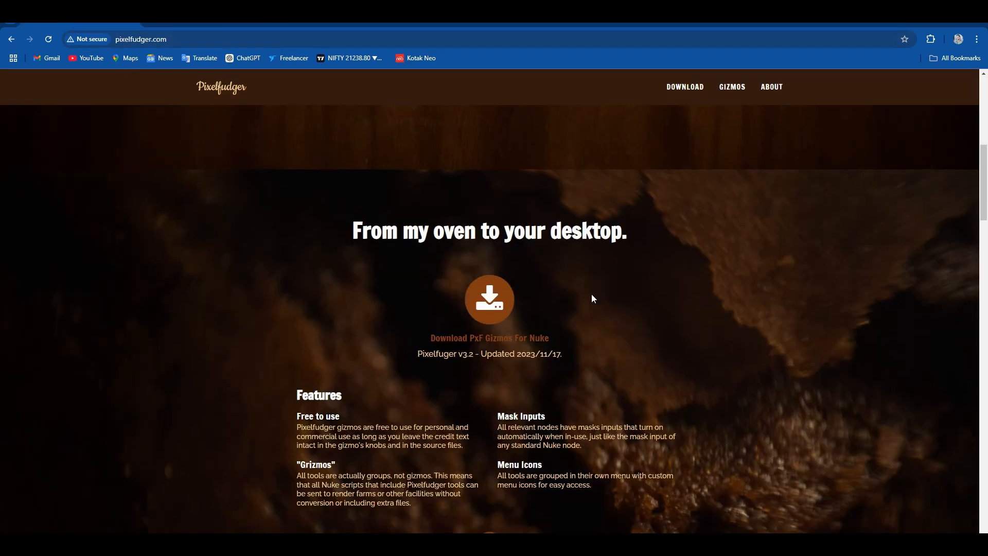
Read the About the Chef section and look over the Delicious Nuke Gizmos gallery again
{"action": "scroll", "coordinate": [586, 294], "scroll_direction": "down", "scroll_amount": 15}
{"action": "scroll", "coordinate": [585, 295], "scroll_direction": "down", "scroll_amount": 6}
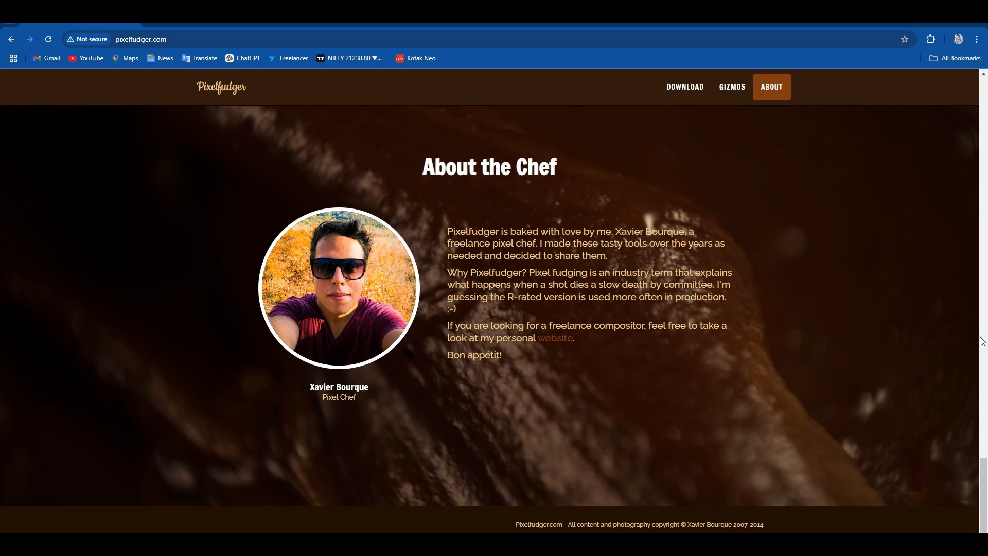
{"action": "scroll", "coordinate": [680, 384], "scroll_direction": "up", "scroll_amount": 20}
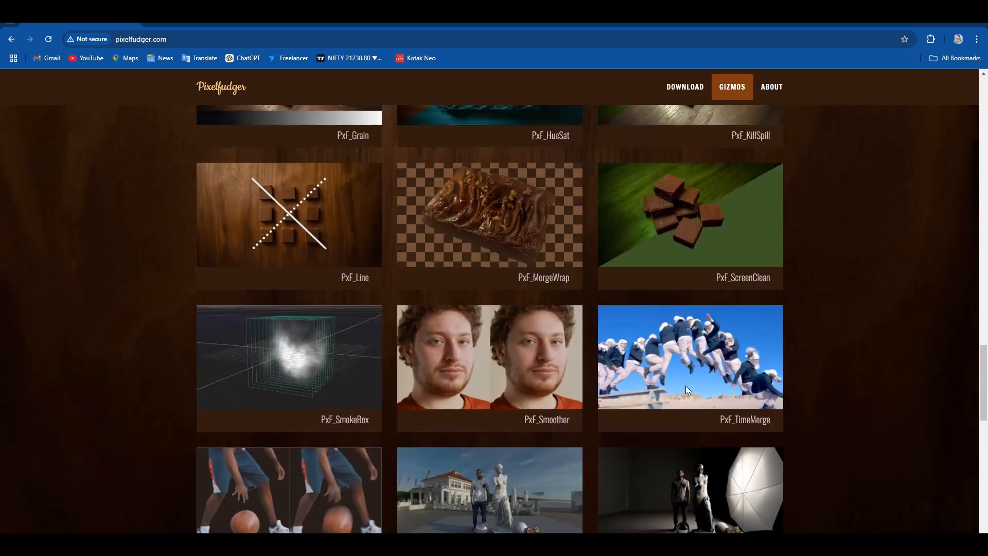
{"action": "scroll", "coordinate": [686, 387], "scroll_direction": "down", "scroll_amount": 3}
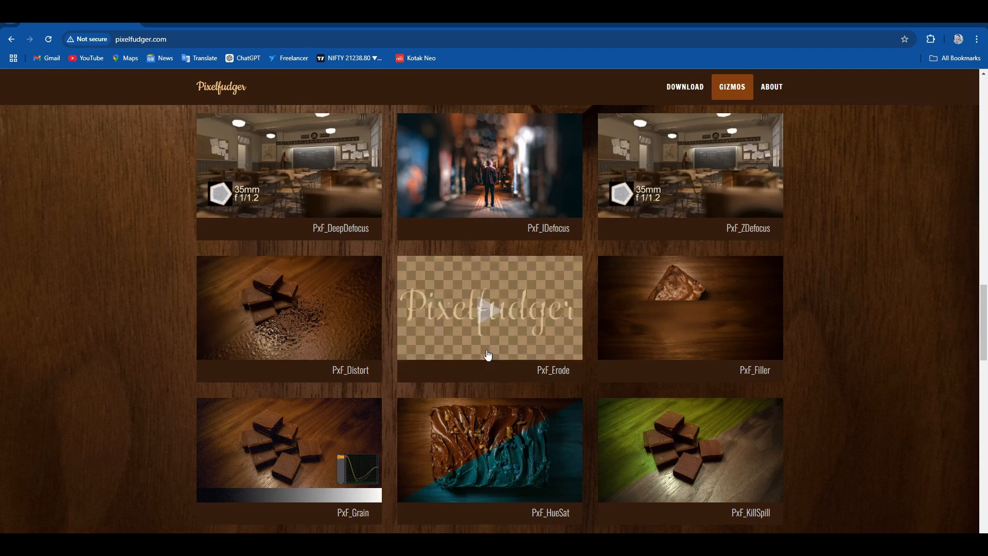
{"action": "scroll", "coordinate": [363, 372], "scroll_direction": "up", "scroll_amount": 3}
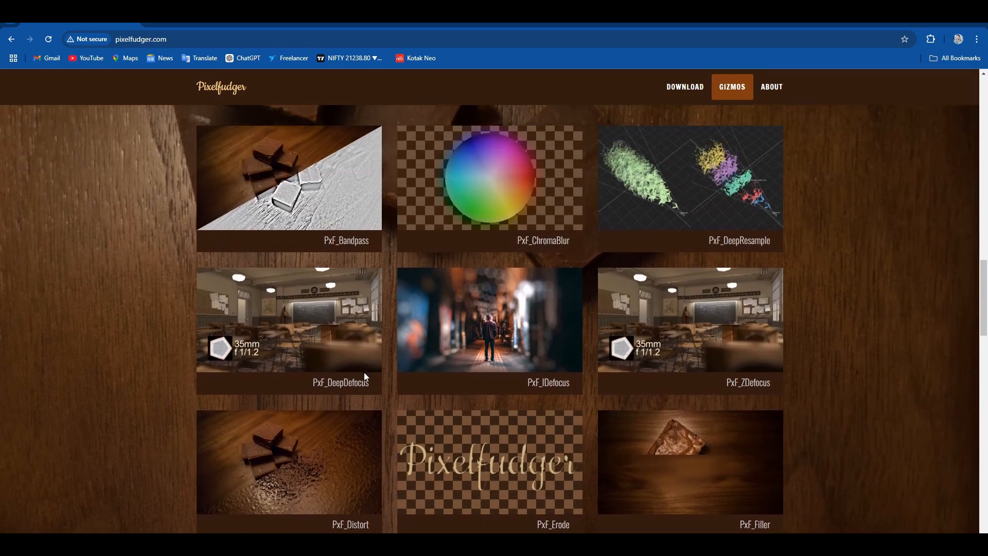
{"action": "scroll", "coordinate": [863, 283], "scroll_direction": "up", "scroll_amount": 4}
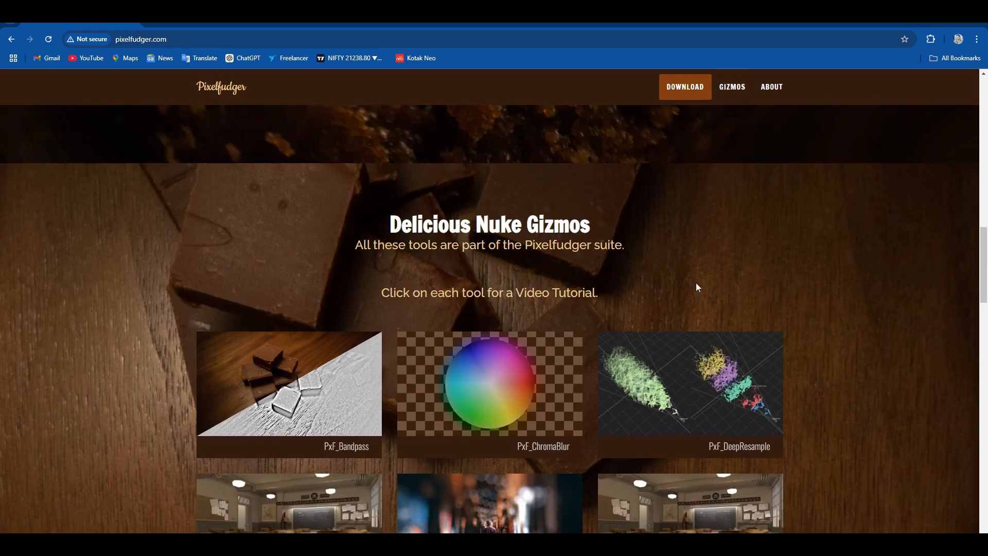
{"action": "scroll", "coordinate": [698, 286], "scroll_direction": "down", "scroll_amount": 8}
{"action": "scroll", "coordinate": [757, 377], "scroll_direction": "up", "scroll_amount": 6}
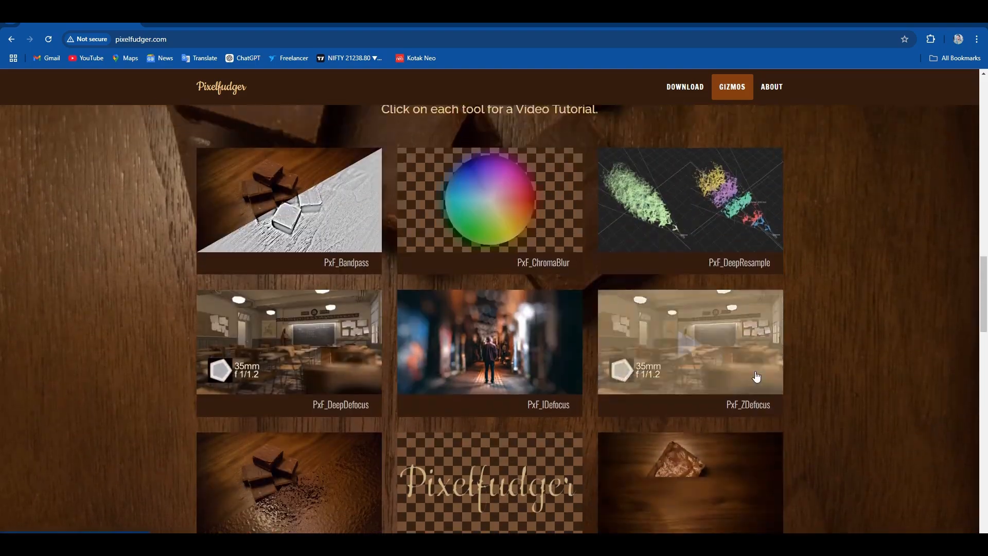
Switch back to Nuke, play the shot and examine the tracking markers on the woman's forehead
{"action": "scroll", "coordinate": [464, 330], "scroll_direction": "up", "scroll_amount": 6}
{"action": "left_click", "coordinate": [200, 24]}
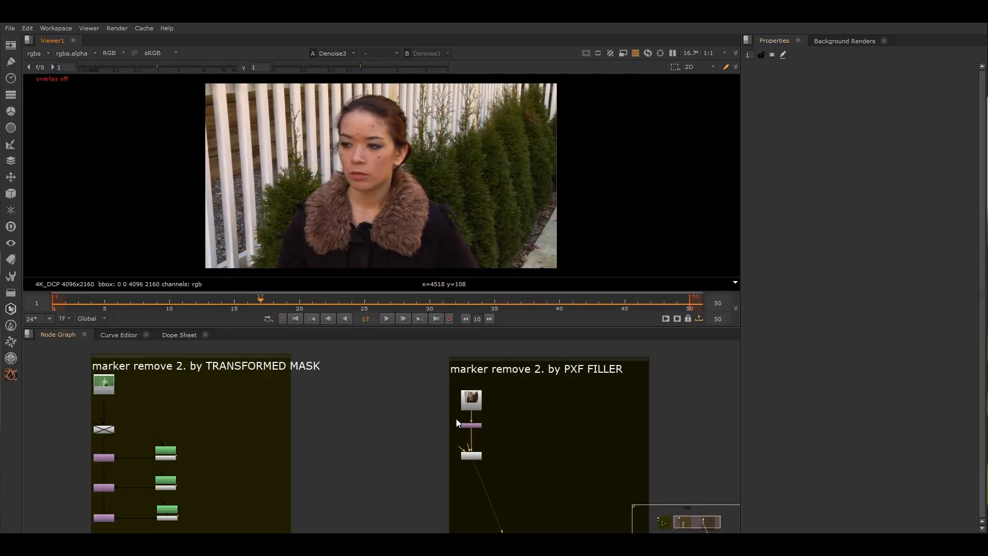
{"action": "left_click", "coordinate": [385, 317]}
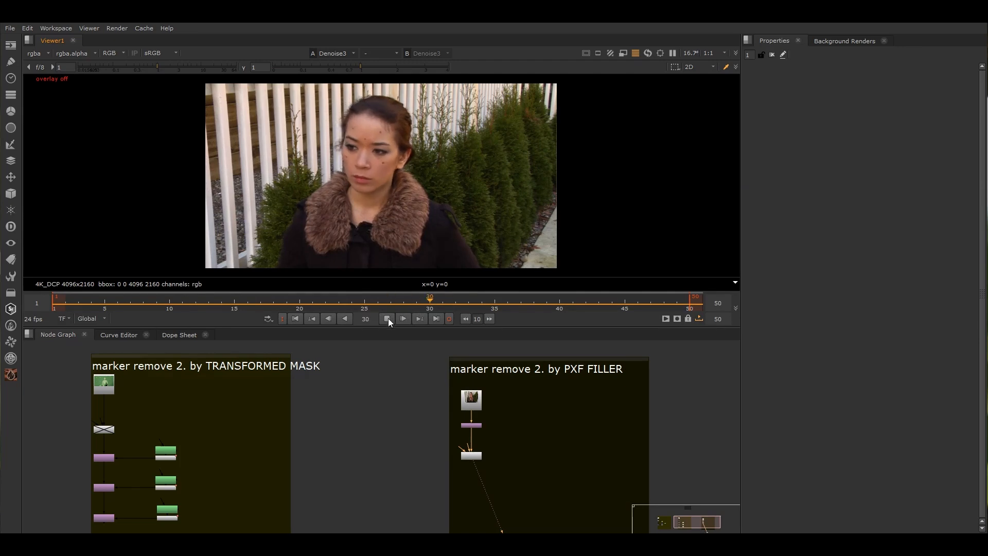
{"action": "scroll", "coordinate": [367, 148], "scroll_direction": "up", "scroll_amount": 5}
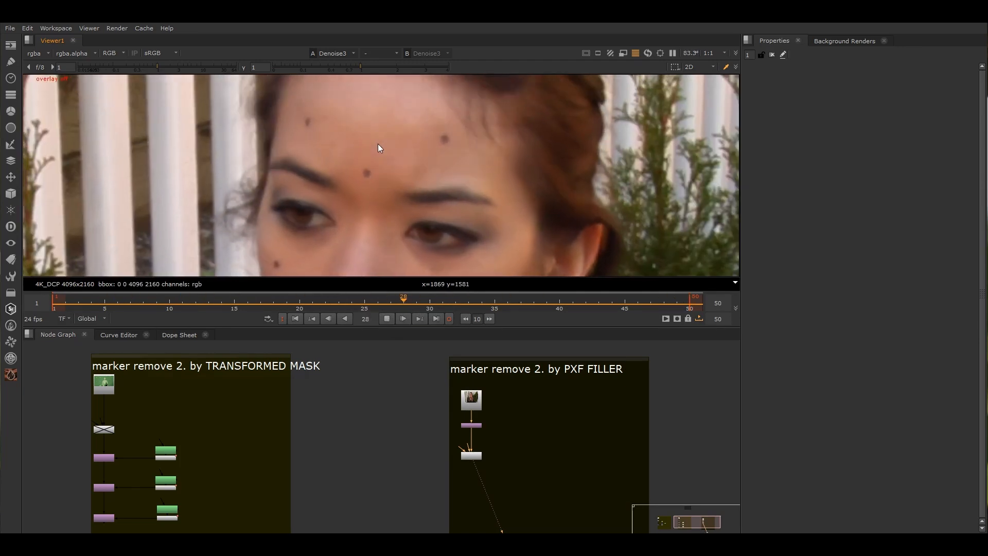
Review the note listing the three marker removal methods and their node groups, and stop the playback
{"action": "scroll", "coordinate": [430, 422], "scroll_direction": "down", "scroll_amount": 4}
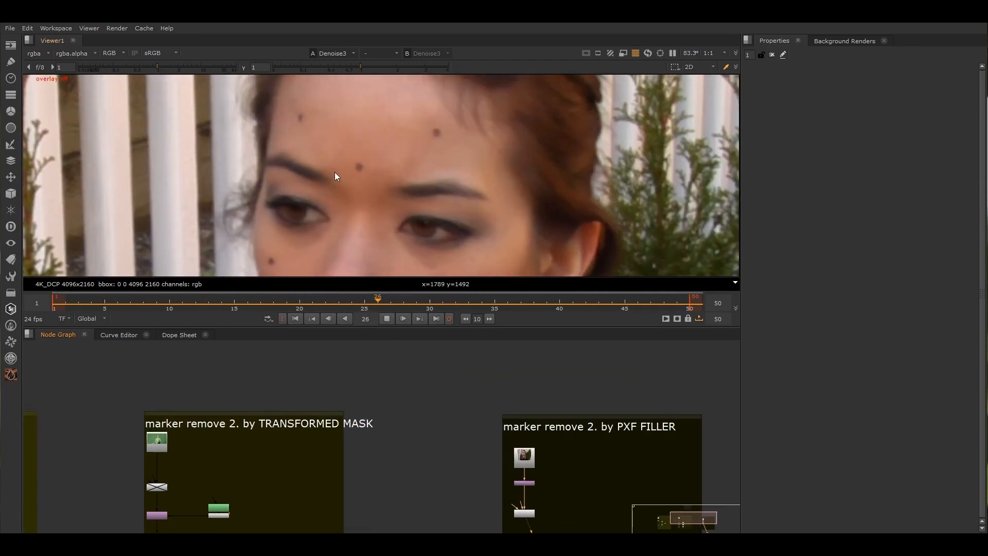
{"action": "scroll", "coordinate": [425, 437], "scroll_direction": "down", "scroll_amount": 2}
{"action": "scroll", "coordinate": [355, 399], "scroll_direction": "up", "scroll_amount": 5}
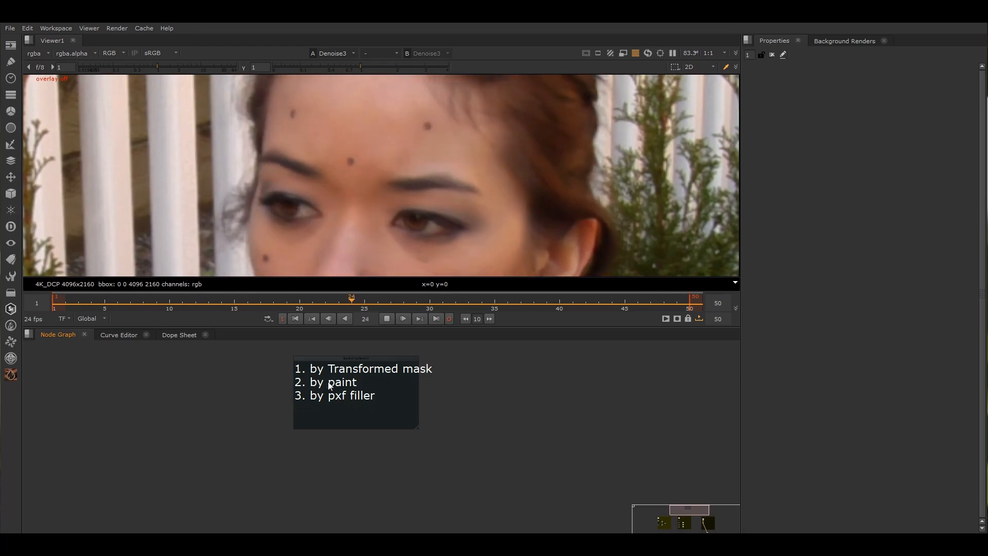
{"action": "middle_click_drag", "start_coordinate": [510, 397], "coordinate": [404, 337]}
{"action": "scroll", "coordinate": [455, 391], "scroll_direction": "down", "scroll_amount": 5}
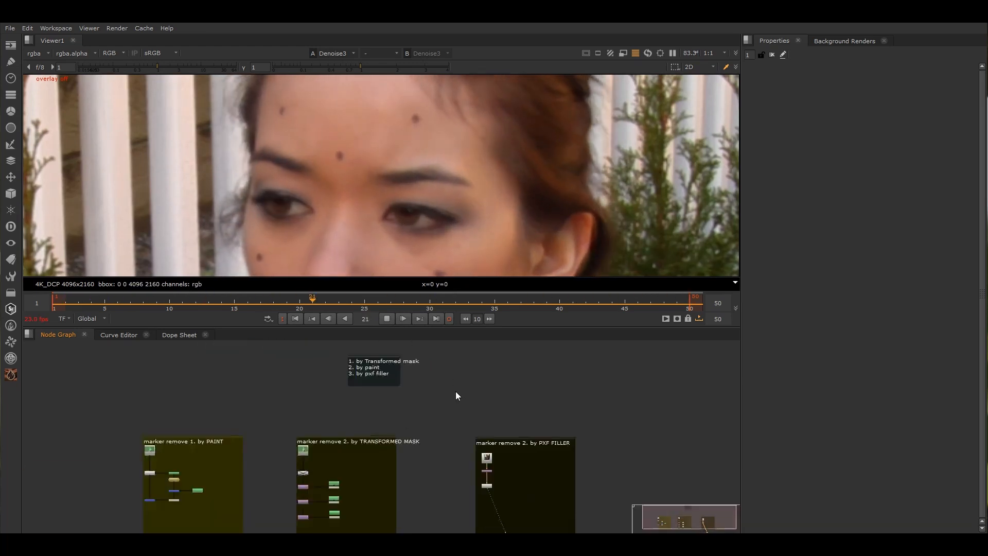
{"action": "left_click", "coordinate": [387, 318]}
Add a trial PxF_Filler node through a "pxf" node search and delete it again
{"action": "scroll", "coordinate": [489, 480], "scroll_direction": "up", "scroll_amount": 6}
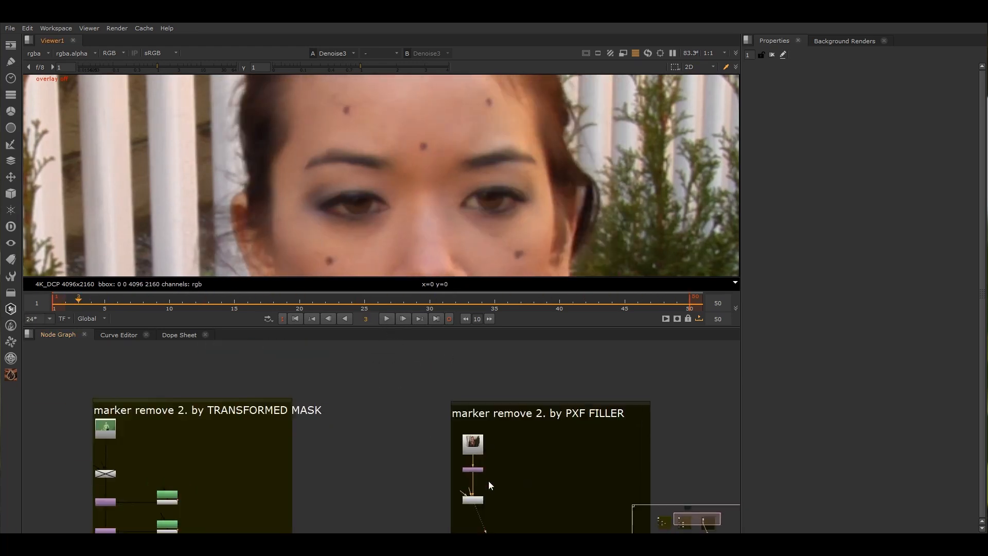
{"action": "scroll", "coordinate": [432, 426], "scroll_direction": "down", "scroll_amount": 3}
{"action": "key", "text": "Tab"}
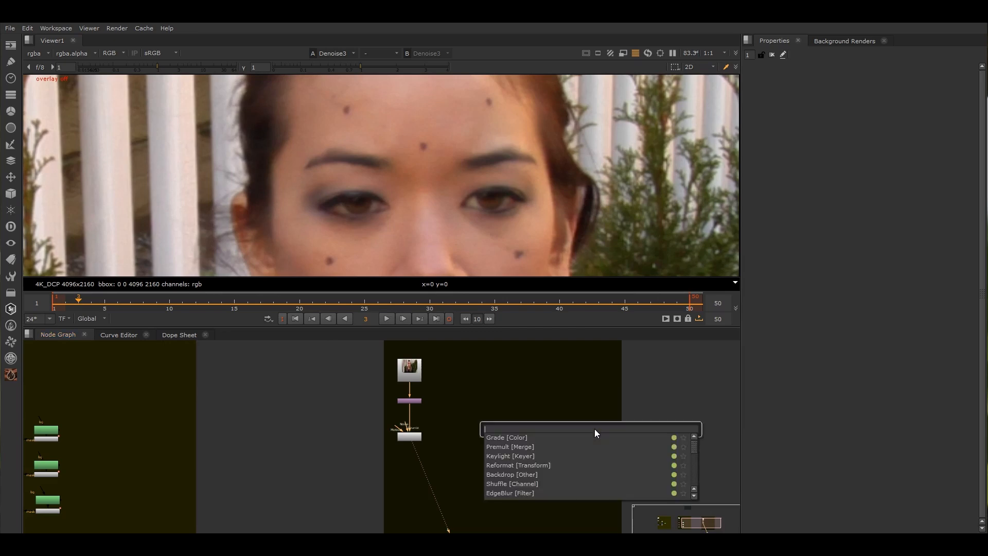
{"action": "type", "text": "pxf"}
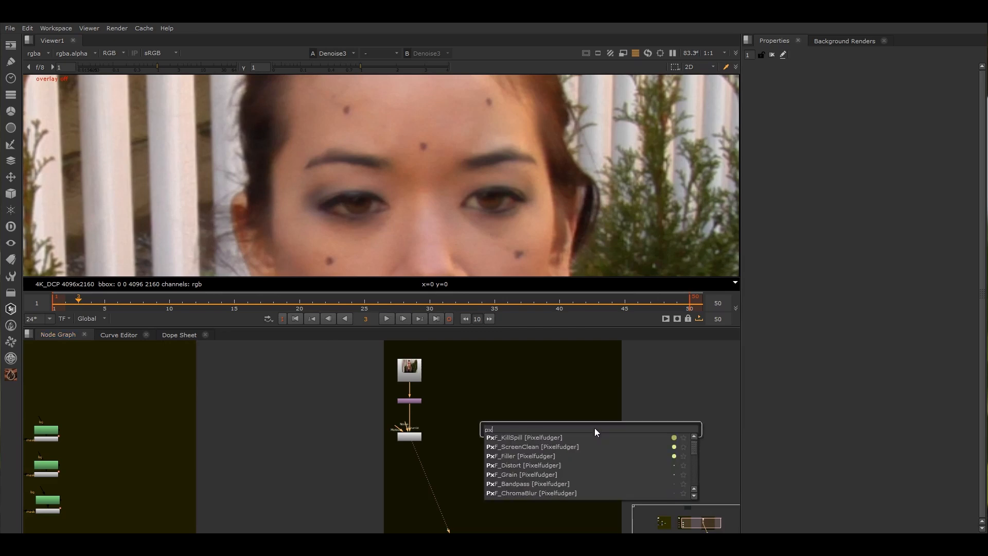
{"action": "left_click", "coordinate": [523, 455]}
{"action": "scroll", "coordinate": [618, 409], "scroll_direction": "up", "scroll_amount": 4}
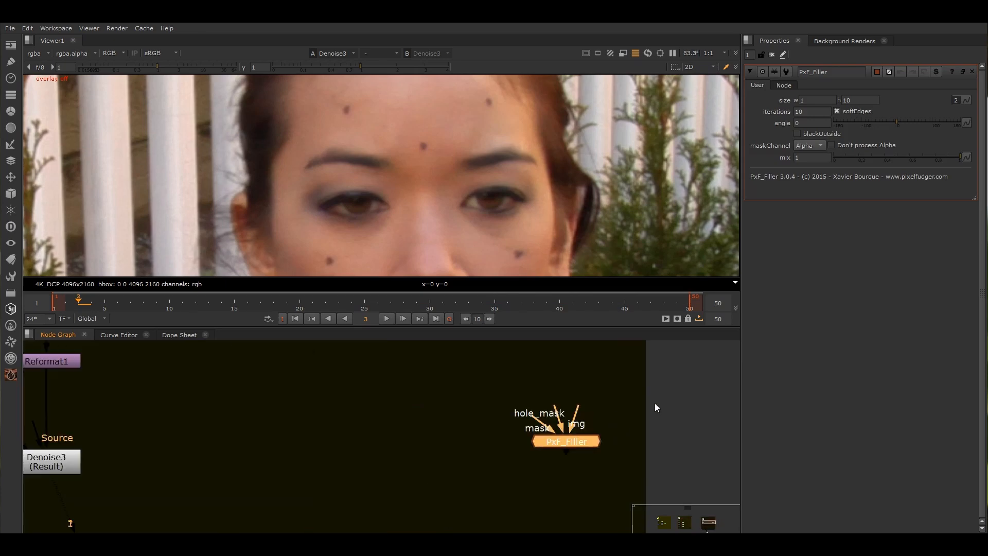
{"action": "key", "text": "Delete"}
Add a PxF_Filler node from the Pixelfudger gizmos and connect its img input to Denoise3
{"action": "left_click", "coordinate": [9, 379]}
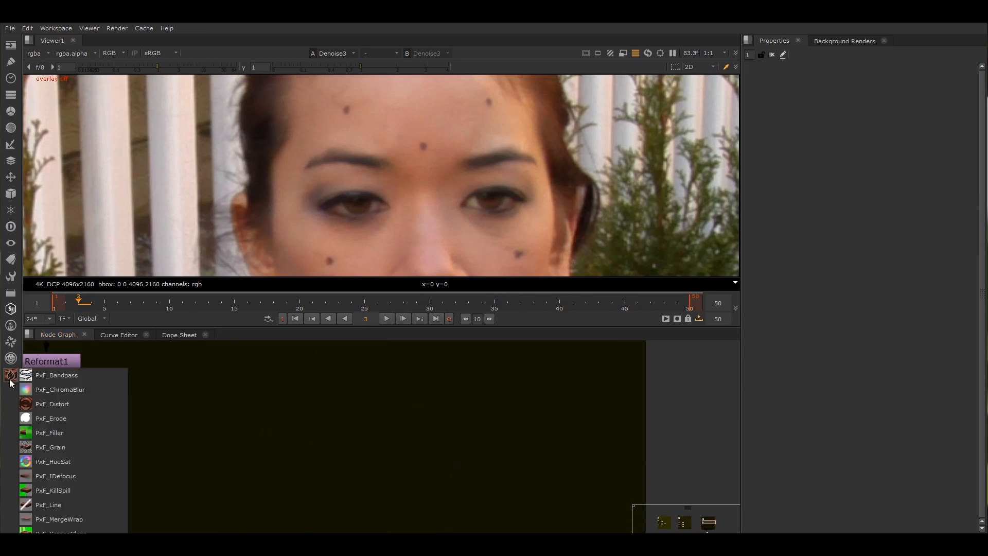
{"action": "left_click", "coordinate": [55, 435]}
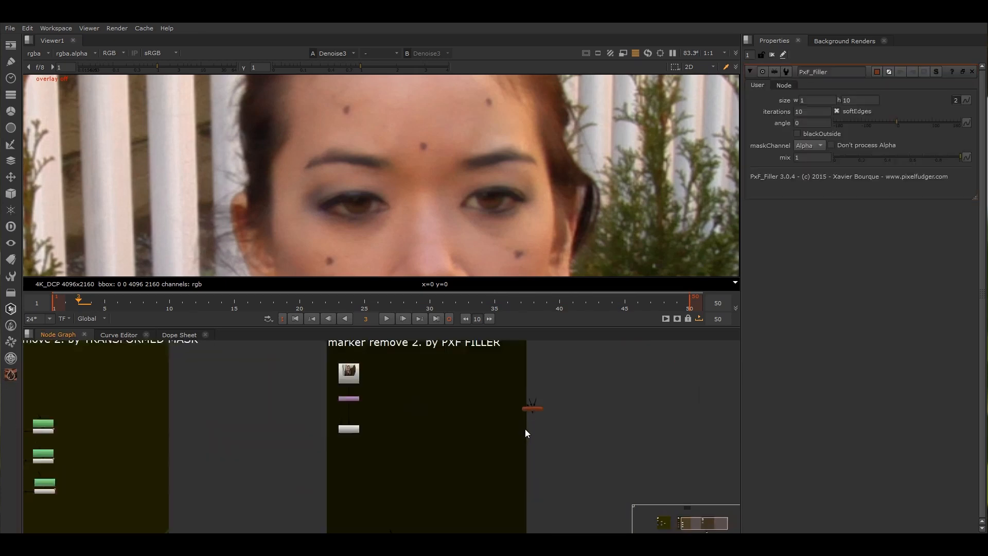
{"action": "middle_click_drag", "start_coordinate": [532, 409], "coordinate": [627, 380]}
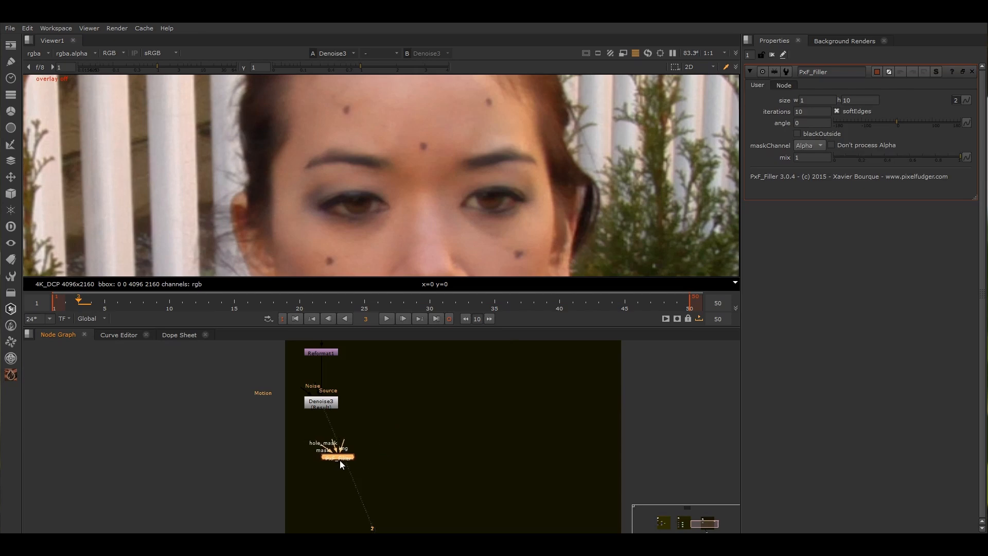
{"action": "left_click_drag", "start_coordinate": [340, 461], "coordinate": [317, 489]}
{"action": "scroll", "coordinate": [320, 409], "scroll_direction": "down", "scroll_amount": 4}
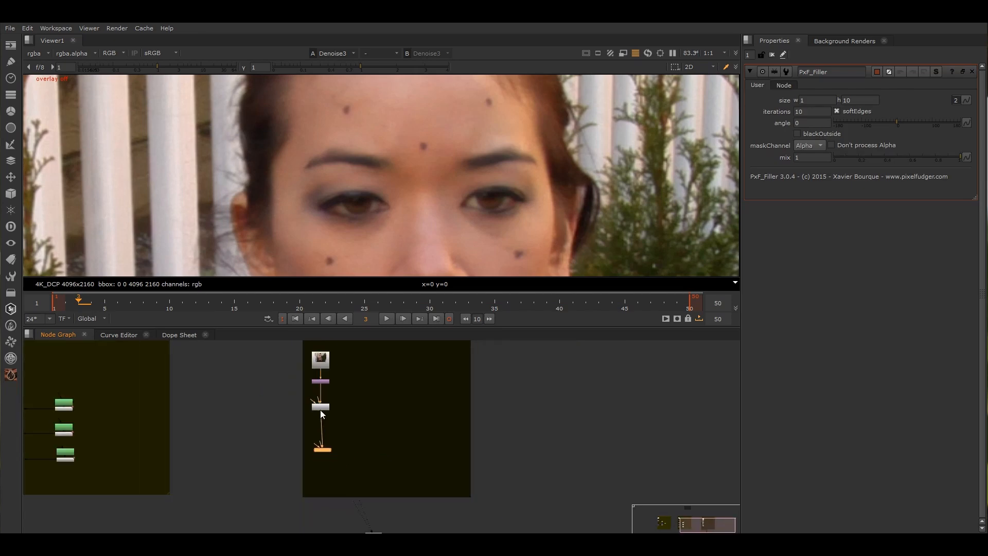
Align PxF_Filler directly below Denoise3 and show its output in the viewer
{"action": "scroll", "coordinate": [324, 387], "scroll_direction": "up", "scroll_amount": 5}
{"action": "scroll", "coordinate": [337, 431], "scroll_direction": "down", "scroll_amount": 4}
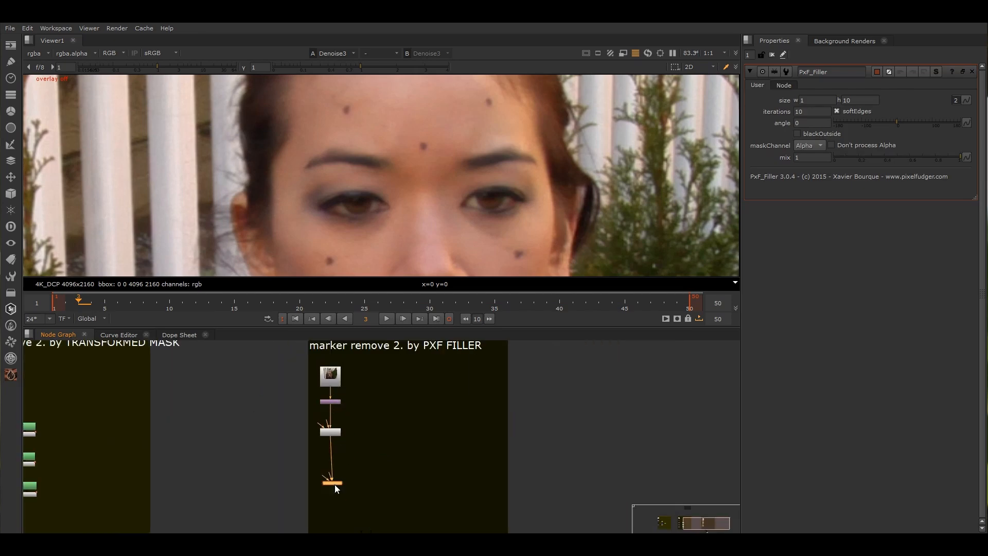
{"action": "left_click_drag", "start_coordinate": [335, 485], "coordinate": [335, 482]}
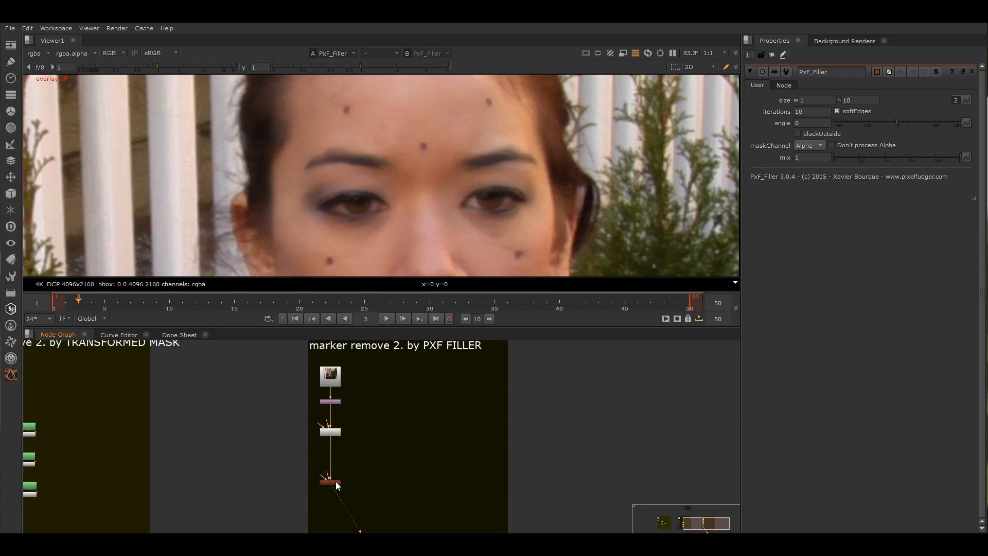
Examine the hole_mask, mask and img inputs of the PxF_Filler node
{"action": "scroll", "coordinate": [336, 481], "scroll_direction": "up", "scroll_amount": 5}
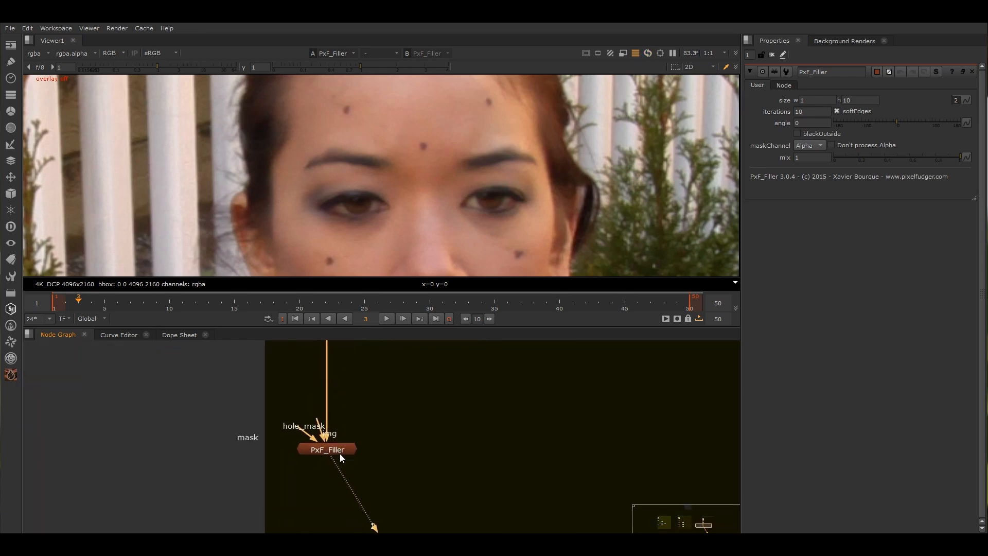
{"action": "left_click", "coordinate": [340, 453]}
{"action": "scroll", "coordinate": [332, 448], "scroll_direction": "down", "scroll_amount": 3}
{"action": "scroll", "coordinate": [325, 444], "scroll_direction": "up", "scroll_amount": 4}
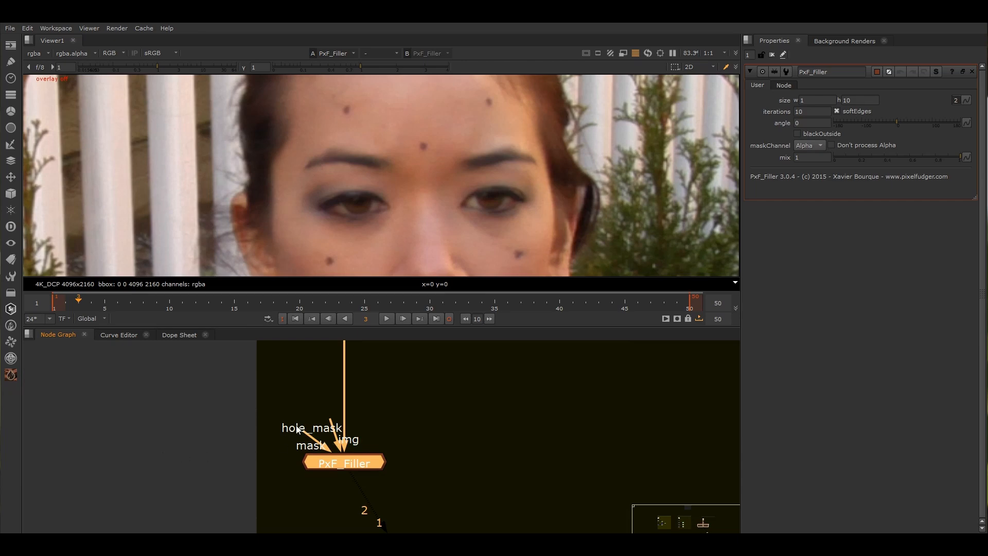
{"action": "scroll", "coordinate": [352, 416], "scroll_direction": "down", "scroll_amount": 4}
{"action": "scroll", "coordinate": [355, 438], "scroll_direction": "up", "scroll_amount": 5}
{"action": "left_click", "coordinate": [359, 437]}
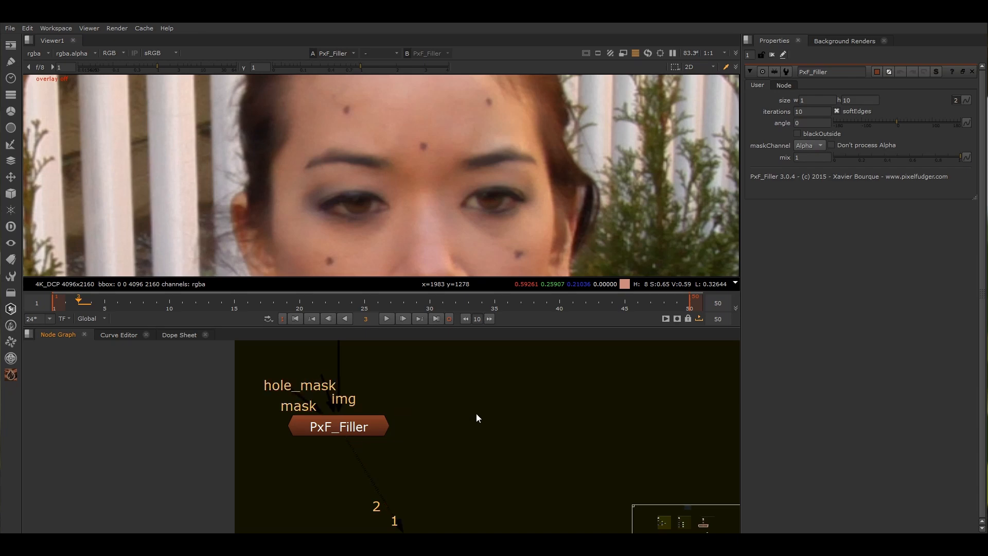
Add a Roto node beside PxF_Filler, connect it to the hole_mask input and go to frame 1
{"action": "key", "text": "o"}
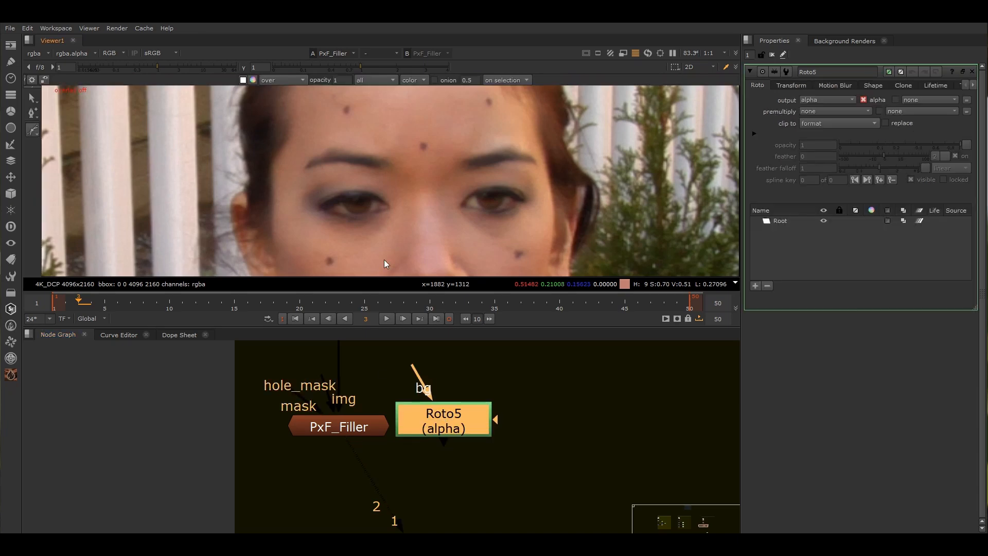
{"action": "left_click_drag", "start_coordinate": [445, 429], "coordinate": [509, 440]}
{"action": "scroll", "coordinate": [376, 414], "scroll_direction": "down", "scroll_amount": 3}
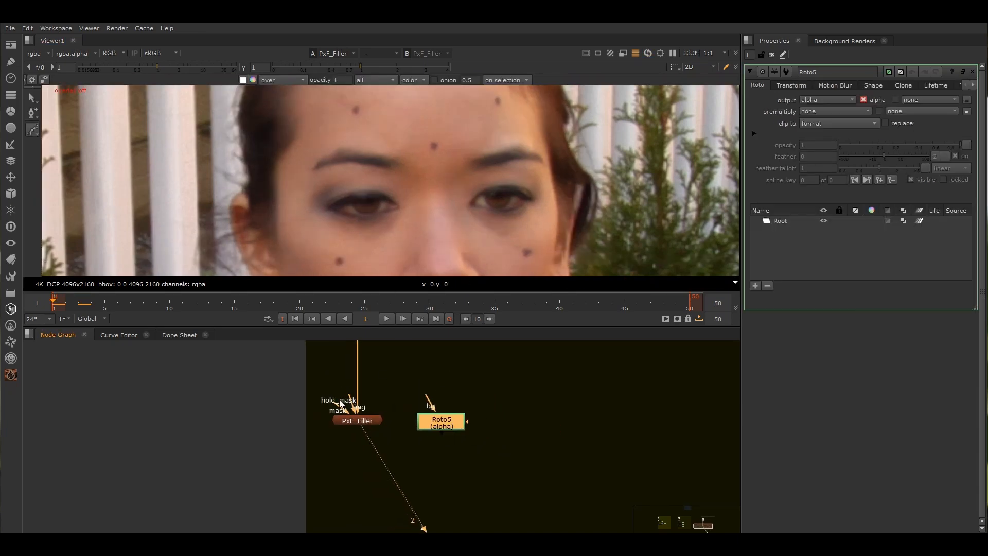
{"action": "left_click_drag", "start_coordinate": [434, 423], "coordinate": [446, 426]}
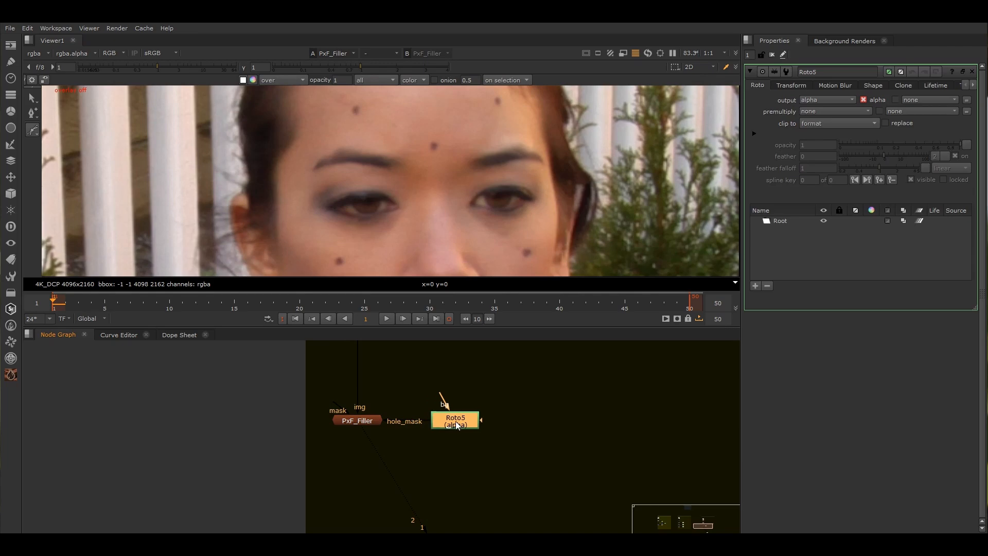
Draw a roto ellipse around the marker between the eyebrows and pull its feather outward on all sides
{"action": "left_click_drag", "start_coordinate": [33, 134], "coordinate": [58, 163]}
{"action": "scroll", "coordinate": [463, 154], "scroll_direction": "up", "scroll_amount": 4}
{"action": "middle_click_drag", "start_coordinate": [411, 140], "coordinate": [412, 163]}
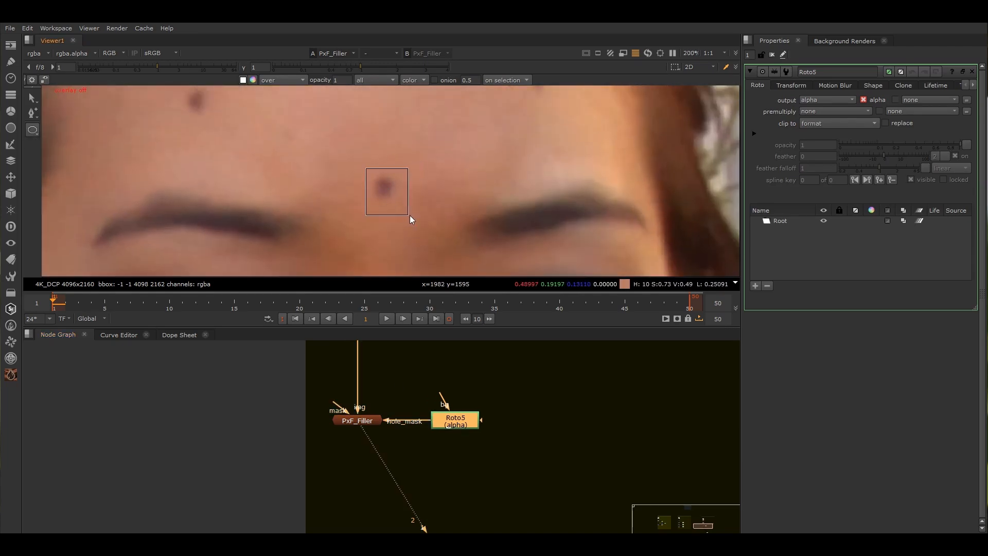
{"action": "left_click_drag", "start_coordinate": [409, 215], "coordinate": [403, 210]}
{"action": "key", "text": "o"}
{"action": "left_click_drag", "start_coordinate": [431, 164], "coordinate": [310, 264]}
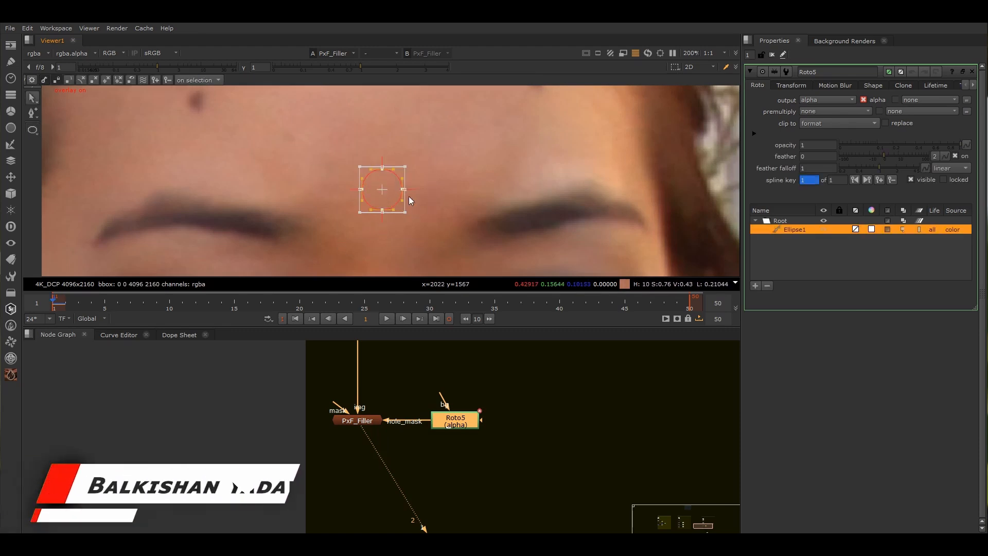
{"action": "key", "text": "o"}
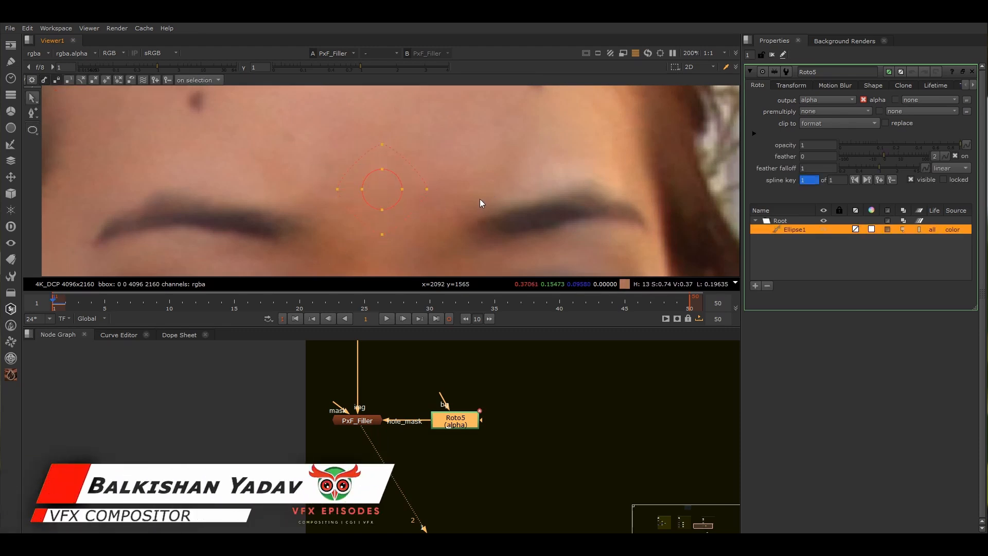
{"action": "scroll", "coordinate": [474, 201], "scroll_direction": "down", "scroll_amount": 4}
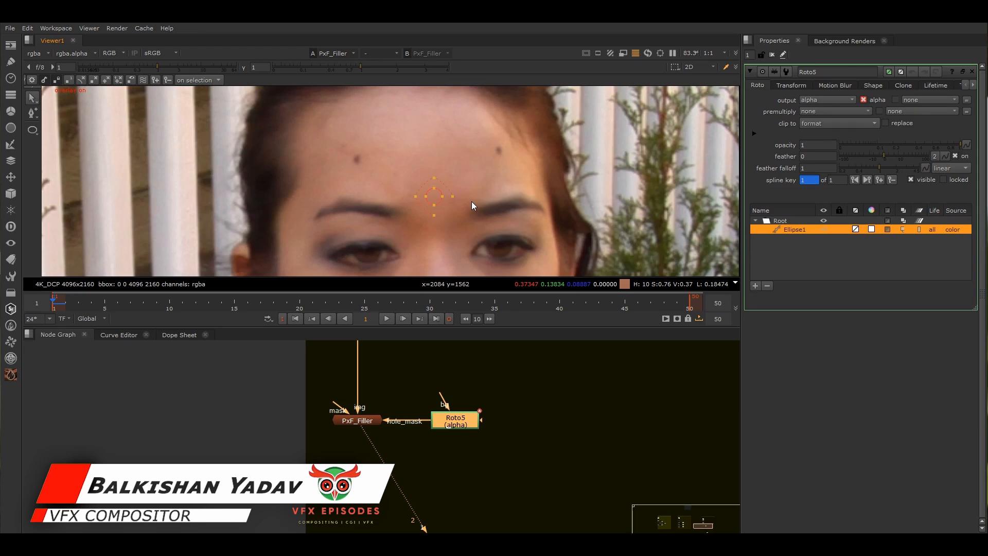
Open the PxF_Filler properties and examine the node's settings and its connection to the roto mask
{"action": "double_click", "coordinate": [362, 415]}
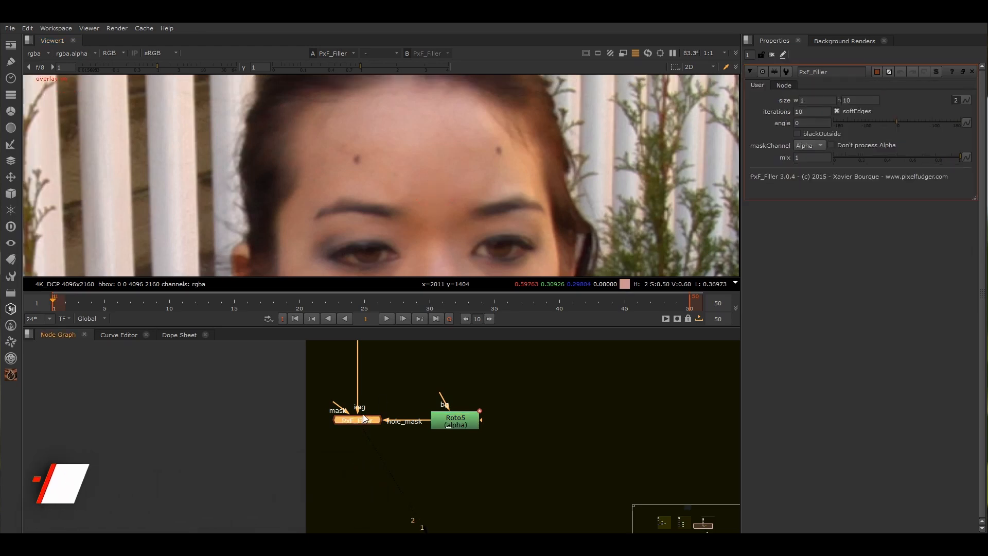
{"action": "scroll", "coordinate": [358, 431], "scroll_direction": "up", "scroll_amount": 3}
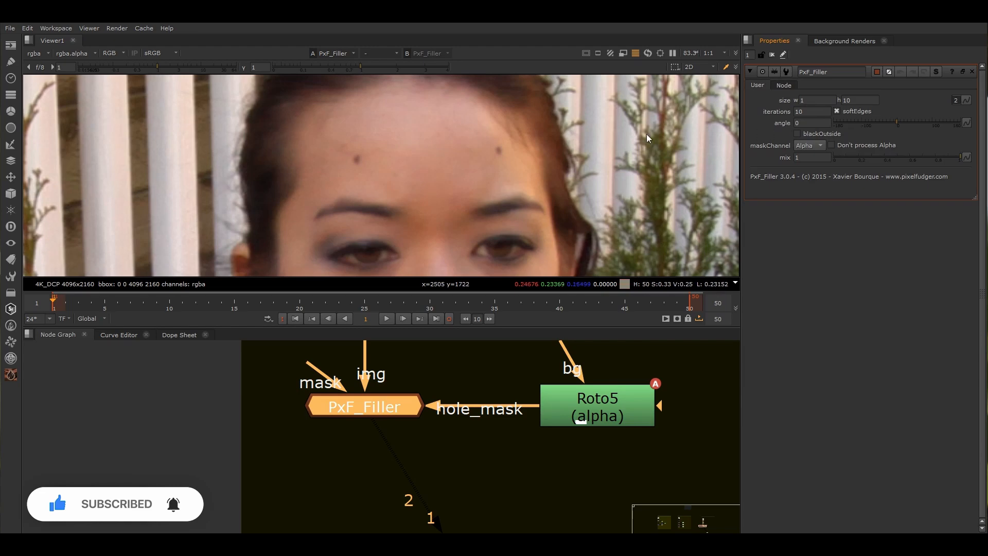
{"action": "middle_click_drag", "start_coordinate": [409, 406], "coordinate": [397, 474]}
{"action": "scroll", "coordinate": [397, 470], "scroll_direction": "down", "scroll_amount": 4}
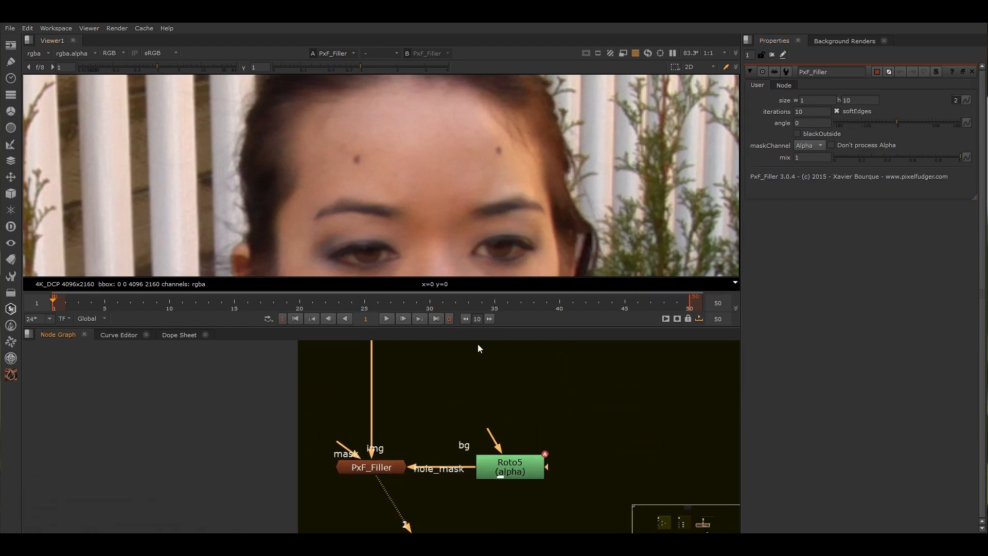
Assign Denoise3 and PxF_Filler to separate viewer inputs and compare the original plate with the filled result
{"action": "middle_click_drag", "start_coordinate": [452, 375], "coordinate": [450, 410]}
{"action": "scroll", "coordinate": [450, 411], "scroll_direction": "up", "scroll_amount": 1}
{"action": "scroll", "coordinate": [441, 415], "scroll_direction": "down", "scroll_amount": 3}
{"action": "left_click", "coordinate": [386, 360]}
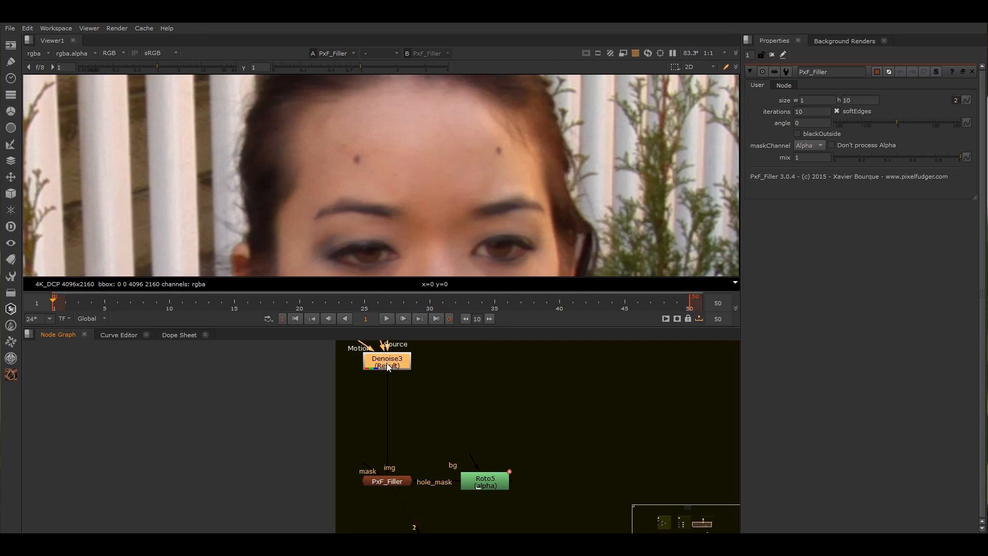
{"action": "key", "text": "1"}
{"action": "left_click", "coordinate": [399, 478]}
{"action": "key", "text": "2"}
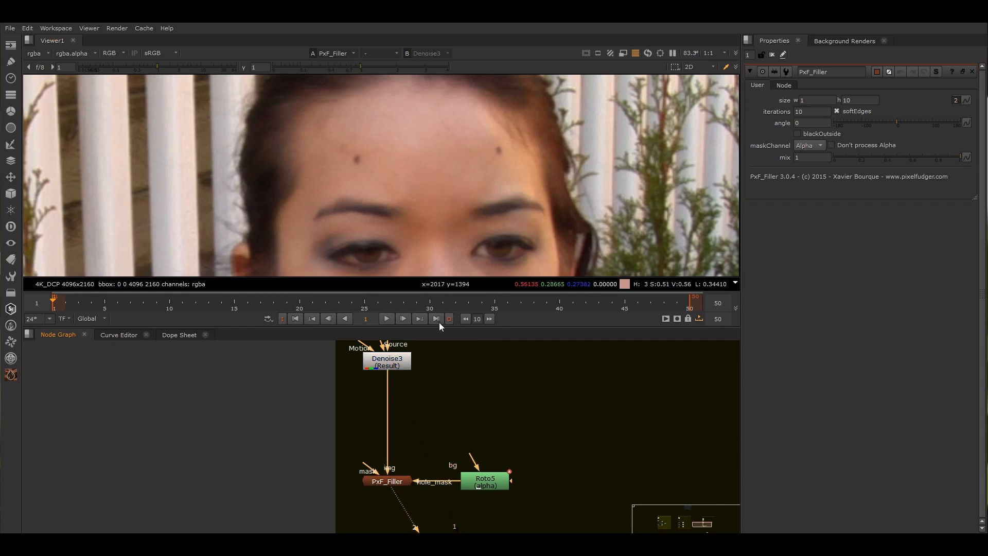
{"action": "key", "text": "1"}
Open Roto5 to inspect its ellipse over the original marker, and view the PxF_Filler output with the shape overlaid
{"action": "double_click", "coordinate": [487, 487]}
{"action": "scroll", "coordinate": [404, 184], "scroll_direction": "up", "scroll_amount": 3}
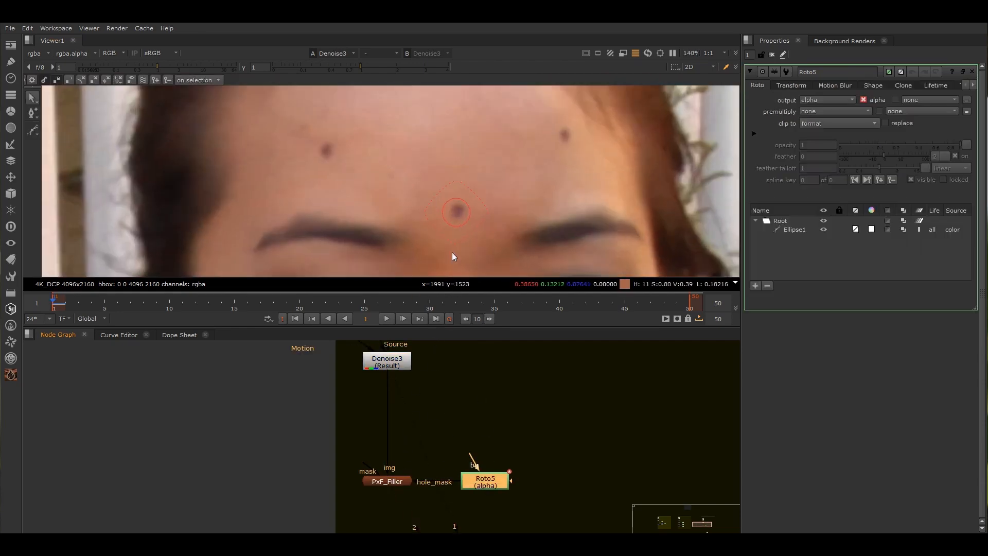
{"action": "left_click", "coordinate": [396, 485]}
{"action": "key", "text": "2"}
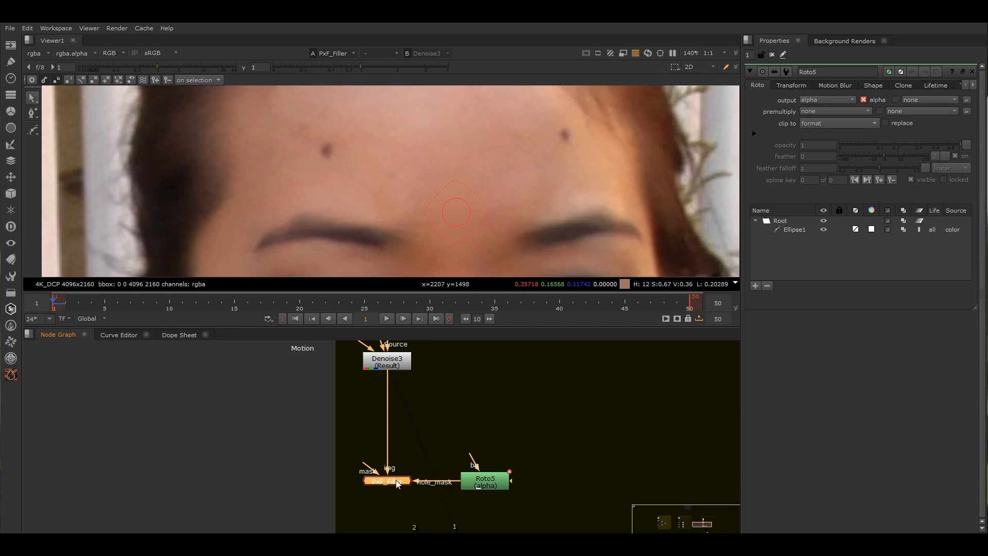
Set the PxF_Filler size width to 10, then try an angle of -6 and undo that angle change
{"action": "double_click", "coordinate": [398, 484]}
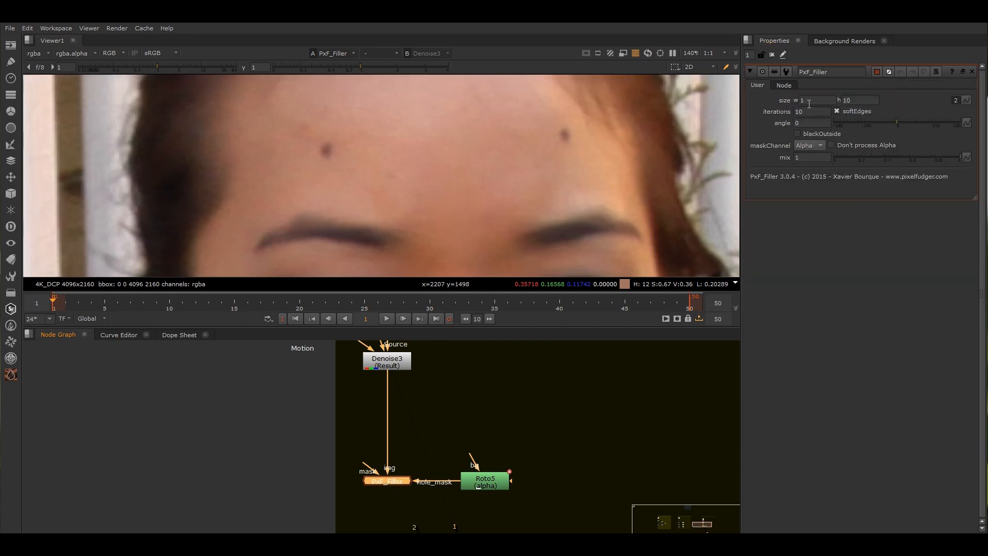
{"action": "left_click_drag", "start_coordinate": [419, 158], "coordinate": [495, 184]}
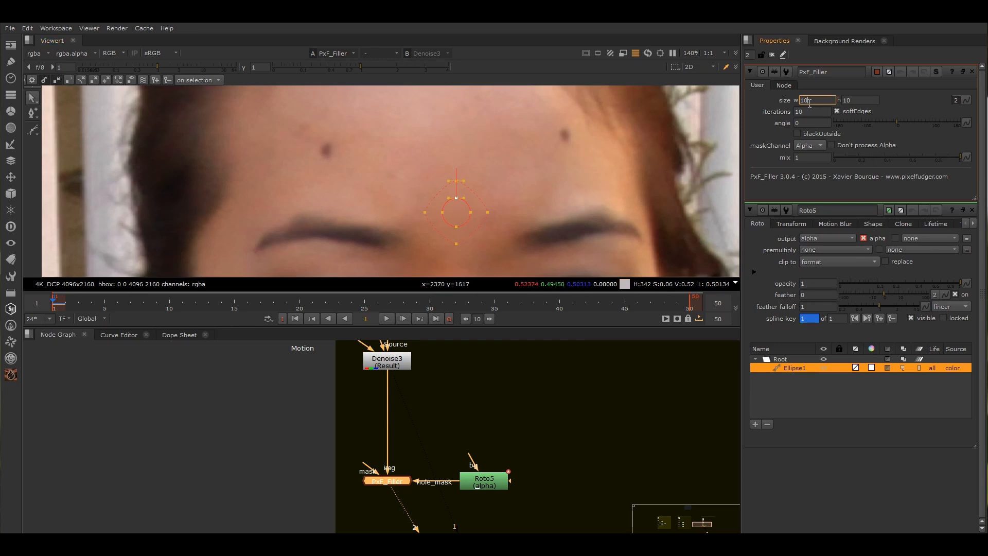
{"action": "double_click", "coordinate": [805, 100]}
{"action": "left_click_drag", "start_coordinate": [894, 124], "coordinate": [866, 126]}
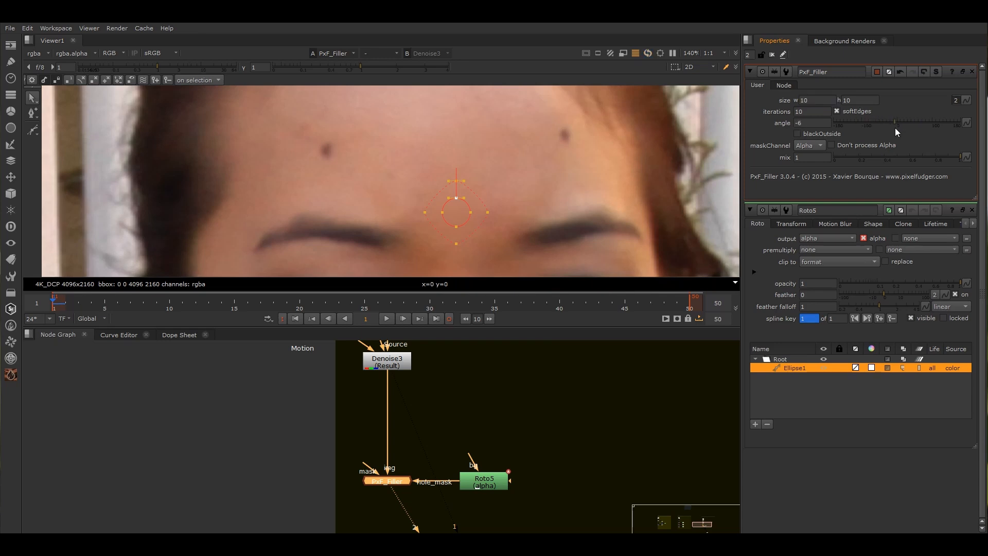
{"action": "key", "text": "ctrl+z"}
Move the Roto5 ellipse from the marker onto the eyebrow at the left of the face
{"action": "scroll", "coordinate": [367, 187], "scroll_direction": "down", "scroll_amount": 3}
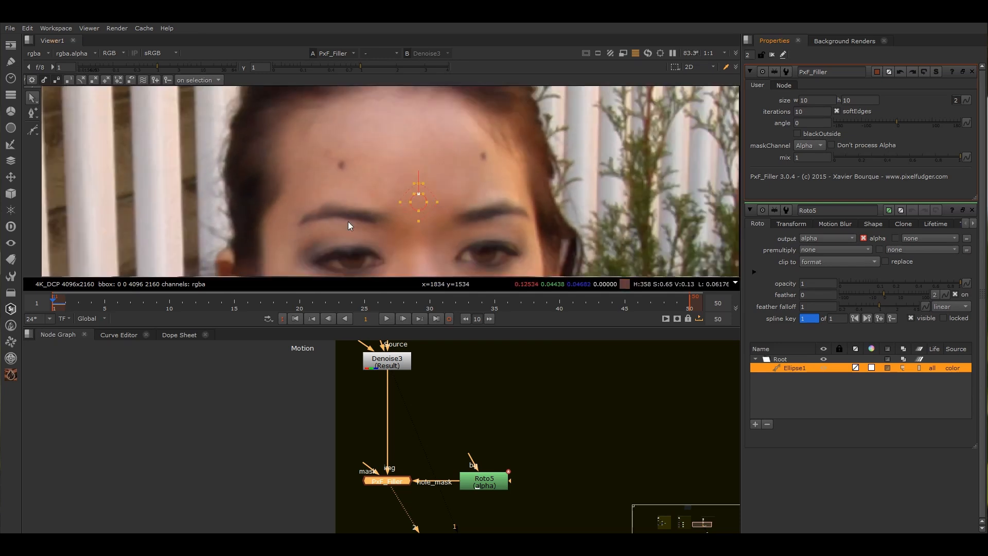
{"action": "scroll", "coordinate": [326, 225], "scroll_direction": "up", "scroll_amount": 3}
{"action": "left_click_drag", "start_coordinate": [390, 203], "coordinate": [390, 205]}
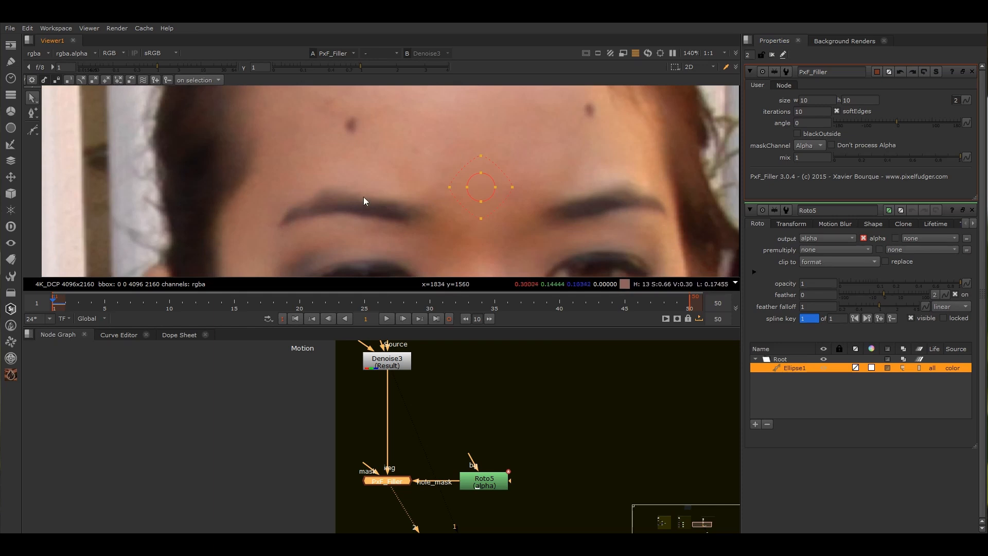
{"action": "left_click_drag", "start_coordinate": [335, 185], "coordinate": [369, 231]}
{"action": "left_click", "coordinate": [474, 197]}
{"action": "left_click_drag", "start_coordinate": [534, 150], "coordinate": [361, 251]}
{"action": "left_click_drag", "start_coordinate": [479, 195], "coordinate": [366, 224]}
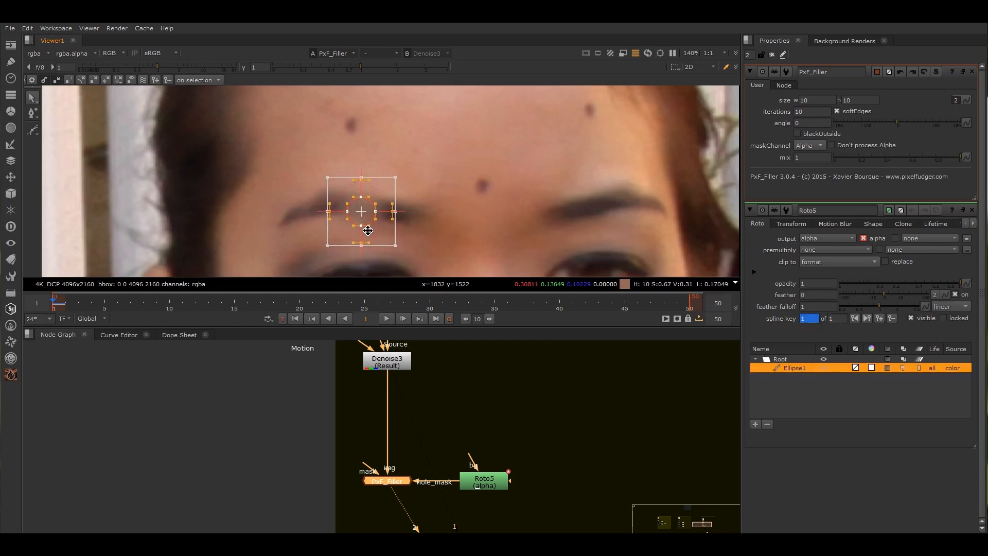
{"action": "key", "text": "o"}
{"action": "key", "text": "o"}
{"action": "left_click_drag", "start_coordinate": [371, 221], "coordinate": [371, 216]}
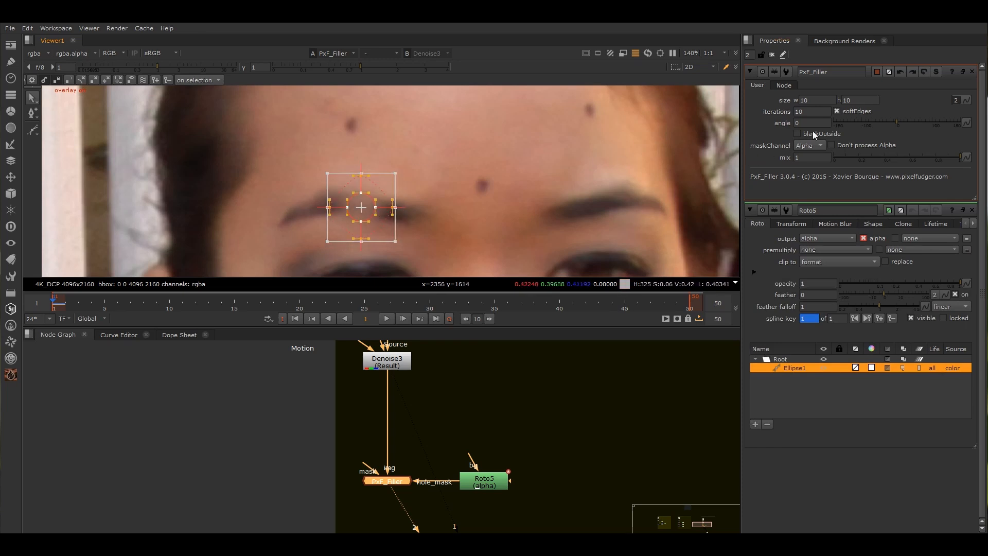
Set the PxF_Filler size width to 0 and view the filled eyebrow without the overlay
{"action": "left_click", "coordinate": [824, 103]}
{"action": "type", "text": "q"}
{"action": "scroll", "coordinate": [370, 234], "scroll_direction": "up", "scroll_amount": 3}
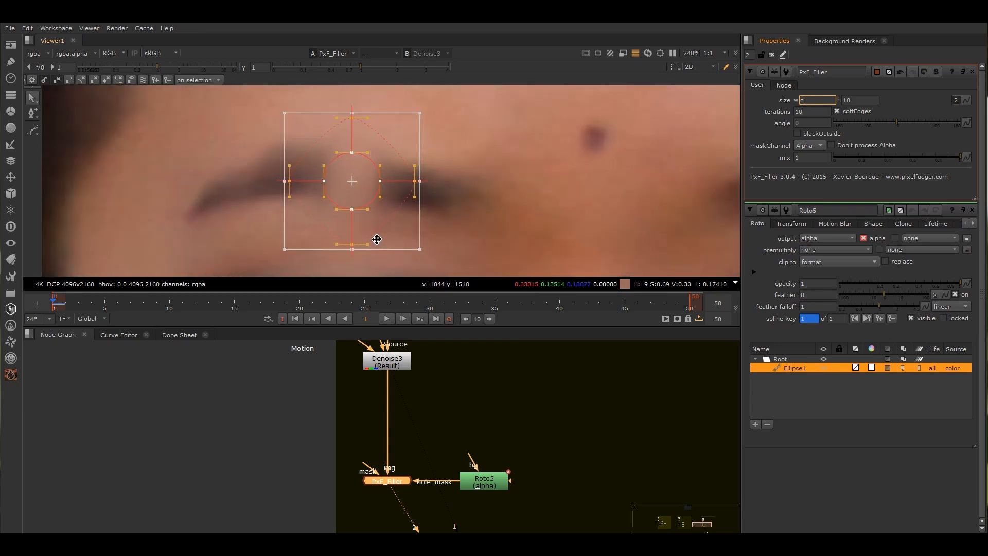
{"action": "type", "text": "q"}
{"action": "scroll", "coordinate": [432, 219], "scroll_direction": "down", "scroll_amount": 3}
{"action": "mouse_move", "coordinate": [458, 200]}
{"action": "middle_mouse_down"}
{"action": "mouse_move", "coordinate": [465, 193]}
{"action": "mouse_move", "coordinate": [465, 209]}
{"action": "middle_mouse_up"}
{"action": "key", "text": "q"}
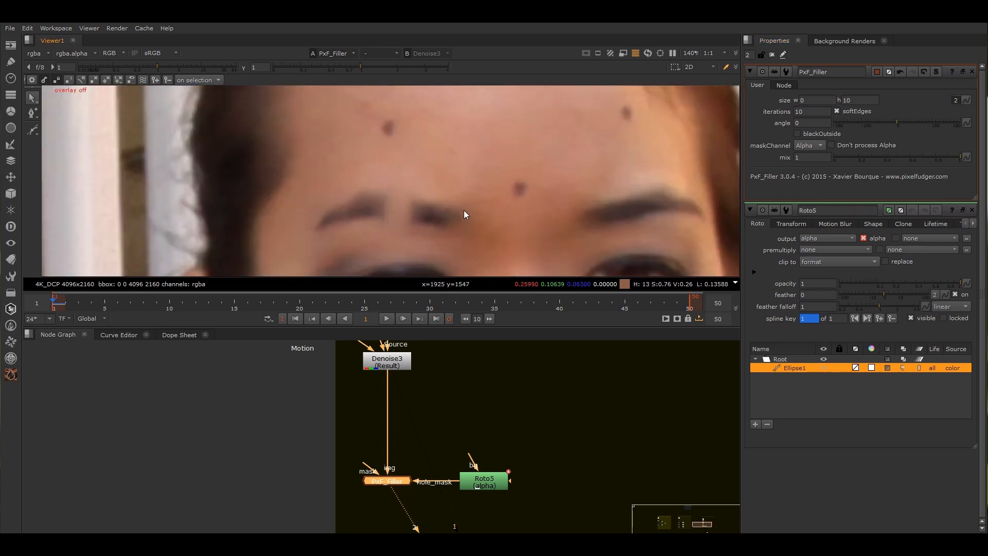
Set the PxF_Filler size width to 1 for the eyebrow fill
{"action": "scroll", "coordinate": [408, 213], "scroll_direction": "up", "scroll_amount": 3}
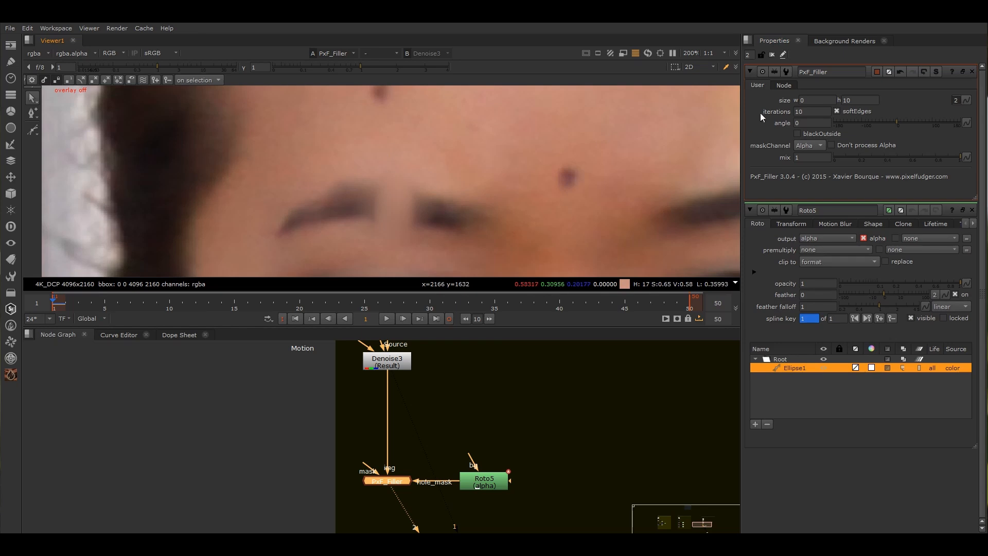
{"action": "key", "text": "BackSpace"}
{"action": "type", "text": "."}
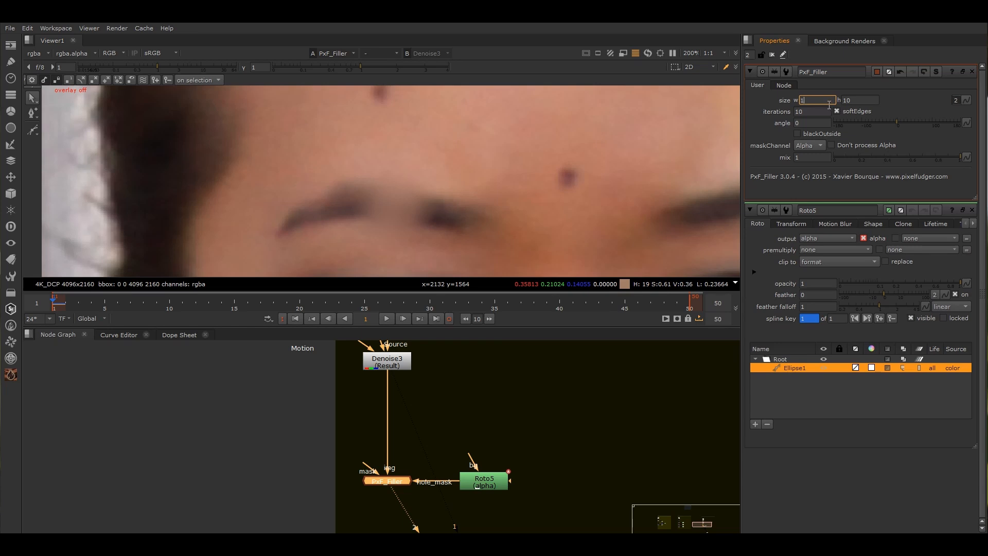
{"action": "key", "text": "Return"}
Move the Roto5 ellipse back over the marker between the eyebrows and hide the overlay
{"action": "double_click", "coordinate": [488, 478]}
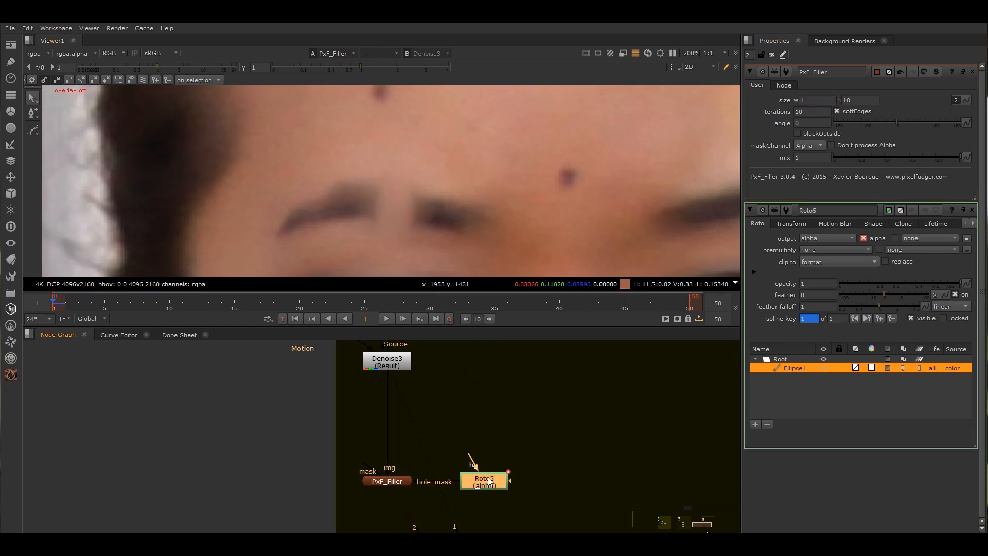
{"action": "scroll", "coordinate": [457, 195], "scroll_direction": "down", "scroll_amount": 2}
{"action": "key", "text": "o"}
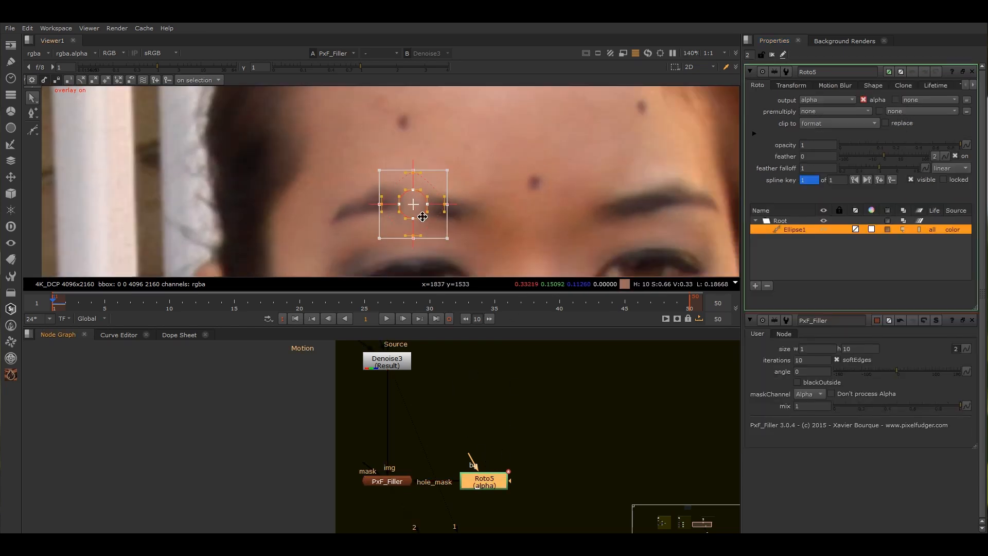
{"action": "left_click_drag", "start_coordinate": [420, 216], "coordinate": [543, 194]}
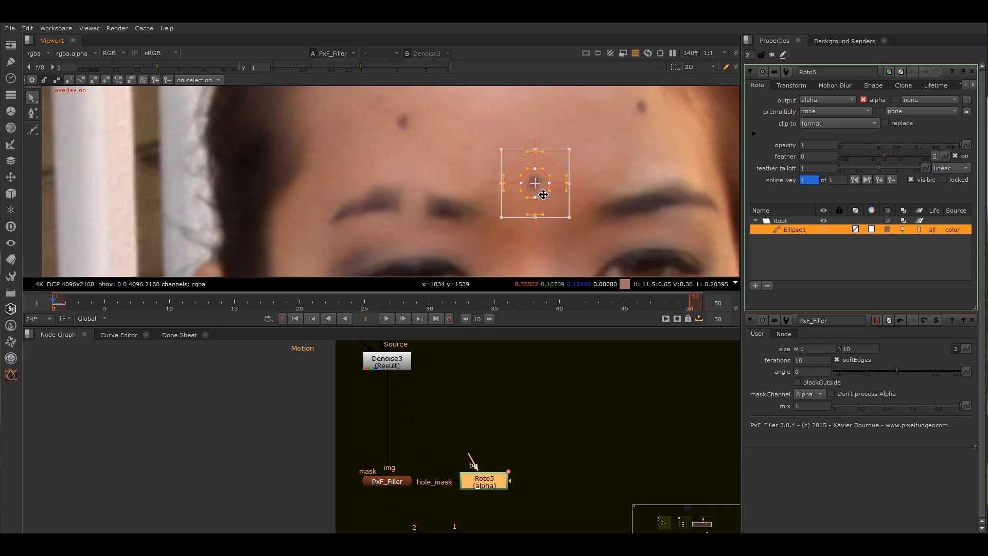
{"action": "key", "text": "o"}
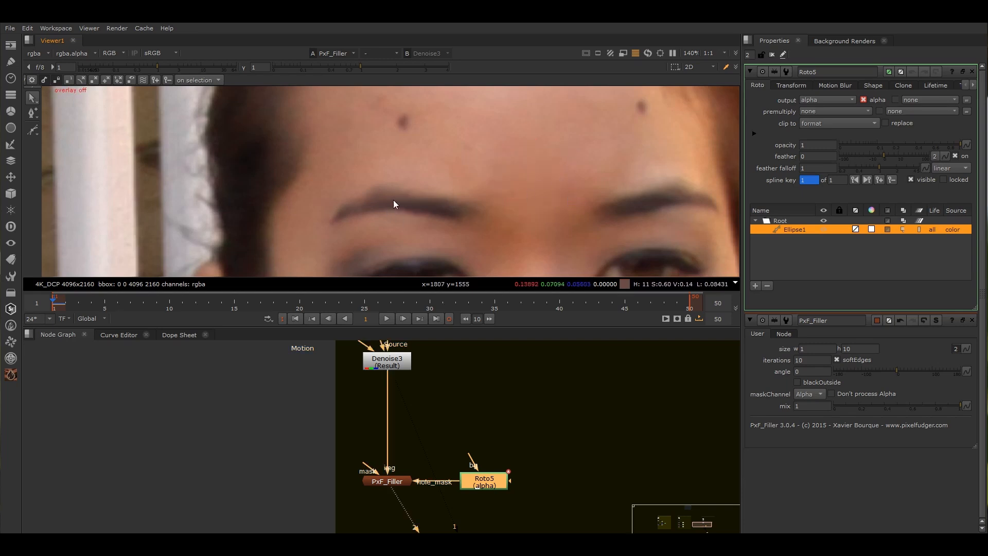
Examine the PxF_Filler and Roto5 properties and view the filled marker area with the ellipse overlaid
{"action": "double_click", "coordinate": [403, 486]}
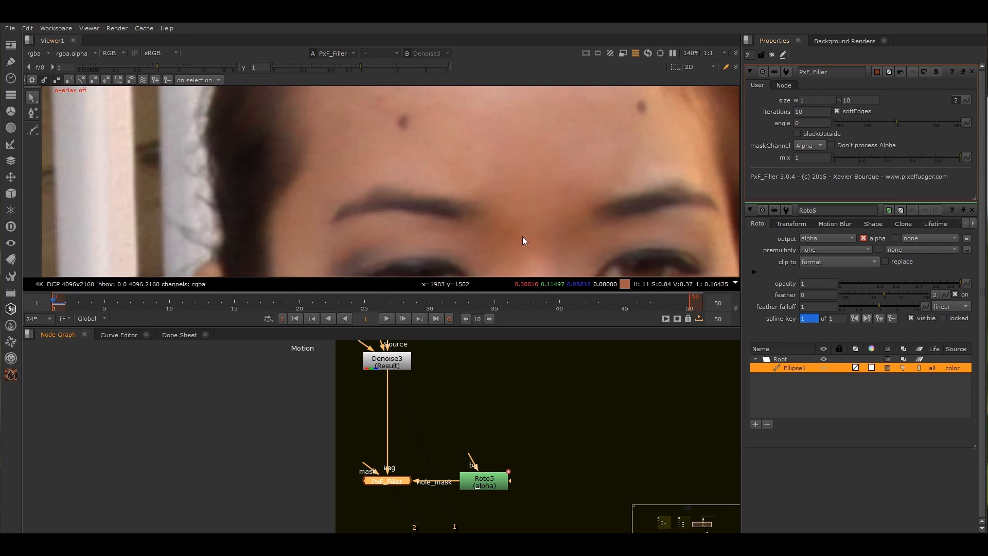
{"action": "scroll", "coordinate": [450, 465], "scroll_direction": "down", "scroll_amount": 4}
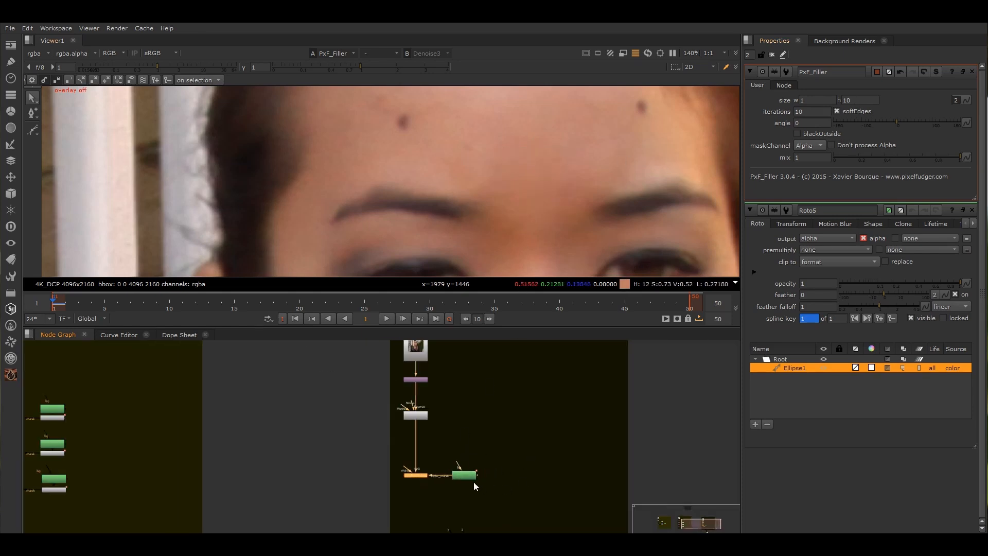
{"action": "left_click", "coordinate": [470, 477]}
{"action": "key", "text": "o"}
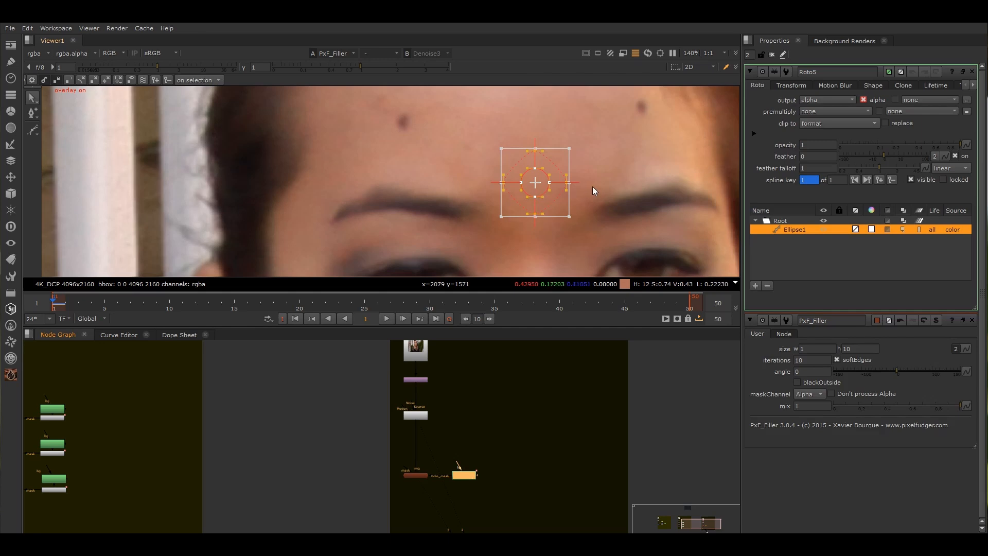
{"action": "middle_click_drag", "start_coordinate": [558, 195], "coordinate": [501, 210]}
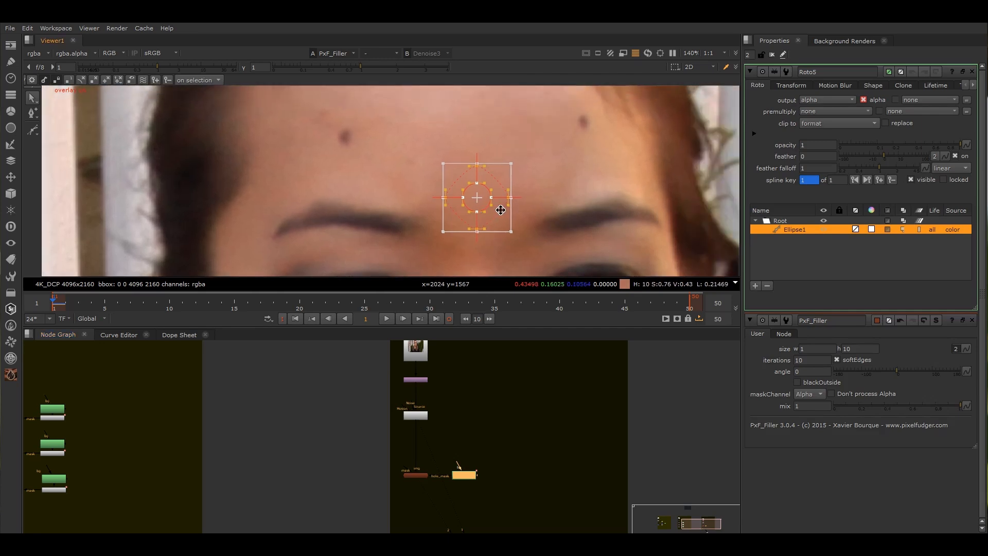
{"action": "double_click", "coordinate": [421, 476]}
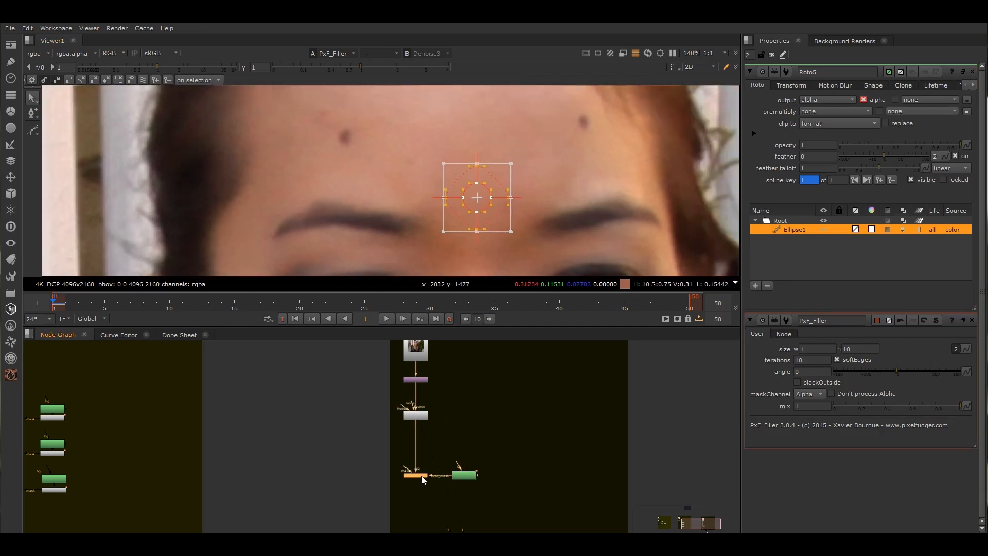
{"action": "double_click", "coordinate": [454, 475]}
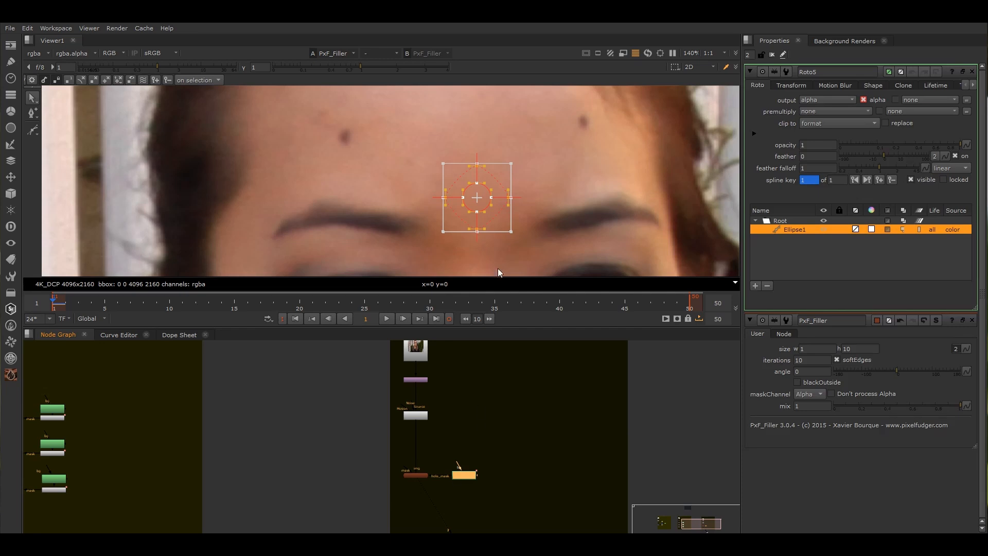
{"action": "middle_click_drag", "start_coordinate": [507, 184], "coordinate": [479, 196]}
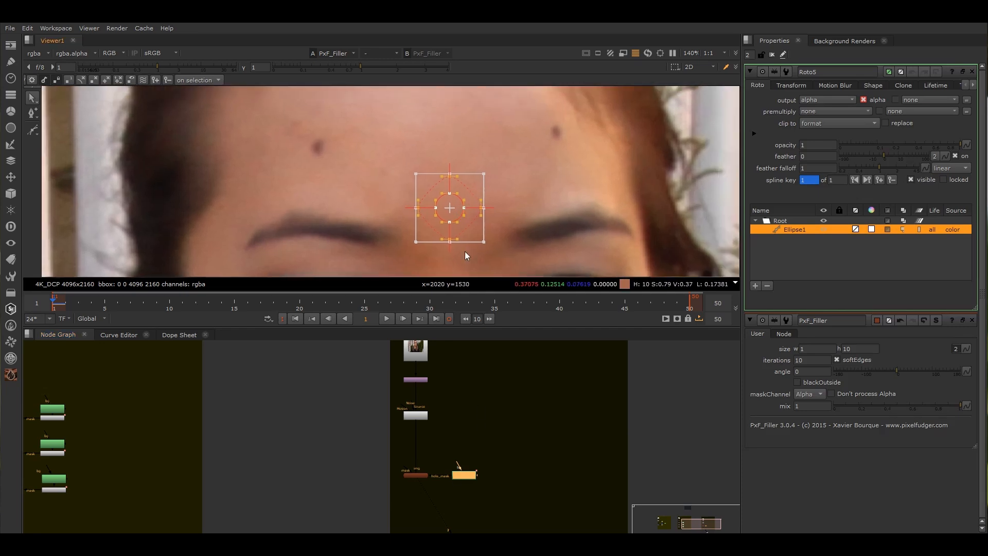
View Denoise3 and keyframe the Roto5 ellipse to follow the marker between the eyebrows up to frame 33
{"action": "left_click", "coordinate": [416, 417]}
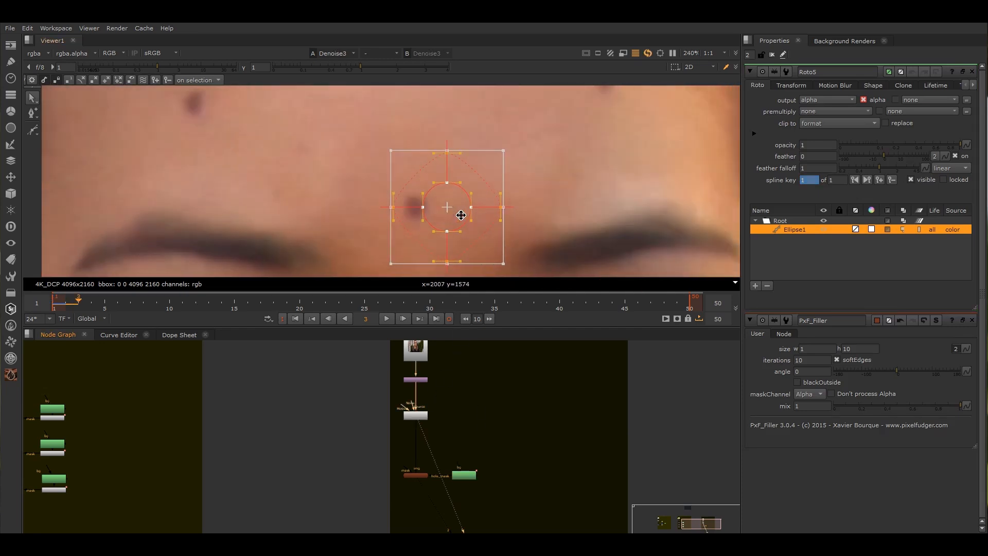
{"action": "key", "text": "Right"}
{"action": "key", "text": "Right"}
{"action": "left_click_drag", "start_coordinate": [444, 201], "coordinate": [393, 206]}
{"action": "key", "text": "Right"}
{"action": "key", "text": "Right"}
{"action": "key", "text": "Right"}
{"action": "key", "text": "Right"}
{"action": "key", "text": "Right"}
{"action": "left_click_drag", "start_coordinate": [511, 205], "coordinate": [483, 207]}
{"action": "key", "text": "Right"}
{"action": "key", "text": "Right"}
{"action": "key", "text": "Right"}
{"action": "key", "text": "Right"}
{"action": "key", "text": "Right"}
{"action": "key", "text": "Right"}
{"action": "scroll", "coordinate": [475, 219], "scroll_direction": "down", "scroll_amount": 2}
{"action": "key", "text": "Right"}
{"action": "key", "text": "Right"}
{"action": "key", "text": "Right"}
{"action": "key", "text": "Right"}
{"action": "key", "text": "Right"}
{"action": "key", "text": "Right"}
{"action": "key", "text": "Right"}
{"action": "key", "text": "Right"}
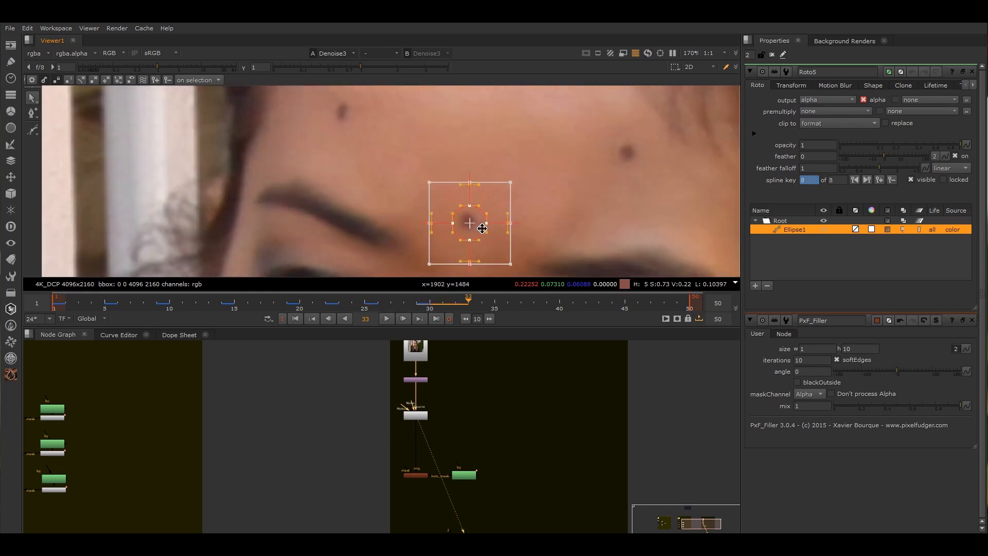
Keyframe the Roto5 ellipse over the marker through the remaining frames of the shot
{"action": "key", "text": "Right"}
{"action": "key", "text": "Right"}
{"action": "key", "text": "Right"}
{"action": "key", "text": "Right"}
{"action": "key", "text": "Right"}
{"action": "key", "text": "Right"}
{"action": "key", "text": "Right"}
{"action": "middle_click_drag", "start_coordinate": [575, 253], "coordinate": [454, 225]}
{"action": "key", "text": "Right"}
{"action": "key", "text": "Right"}
{"action": "key", "text": "Right"}
{"action": "key", "text": "Right"}
{"action": "key", "text": "Right"}
{"action": "key", "text": "Right"}
{"action": "left_click_drag", "start_coordinate": [454, 224], "coordinate": [449, 184]}
{"action": "key", "text": "Right"}
{"action": "key", "text": "Right"}
{"action": "key", "text": "Right"}
{"action": "key", "text": "Right"}
{"action": "middle_click_drag", "start_coordinate": [450, 180], "coordinate": [414, 146]}
Step back through the frames to check that the ellipse stays on the marker
{"action": "key", "text": "Left"}
{"action": "key", "text": "Left"}
{"action": "key", "text": "Left"}
{"action": "key", "text": "Left"}
{"action": "key", "text": "Left"}
{"action": "key", "text": "Left"}
{"action": "key", "text": "Left"}
{"action": "key", "text": "Left"}
{"action": "key", "text": "Left"}
{"action": "key", "text": "Left"}
{"action": "key", "text": "Left"}
{"action": "key", "text": "Left"}
{"action": "key", "text": "Left"}
{"action": "key", "text": "Left"}
{"action": "key", "text": "Left"}
{"action": "key", "text": "Left"}
{"action": "key", "text": "Left"}
View the PxF_Filler output with the overlay off and play the sequence to review the marker removal
{"action": "double_click", "coordinate": [416, 476]}
{"action": "key", "text": "1"}
{"action": "key", "text": "q"}
{"action": "scroll", "coordinate": [412, 206], "scroll_direction": "down", "scroll_amount": 2}
{"action": "left_click", "coordinate": [388, 319]}
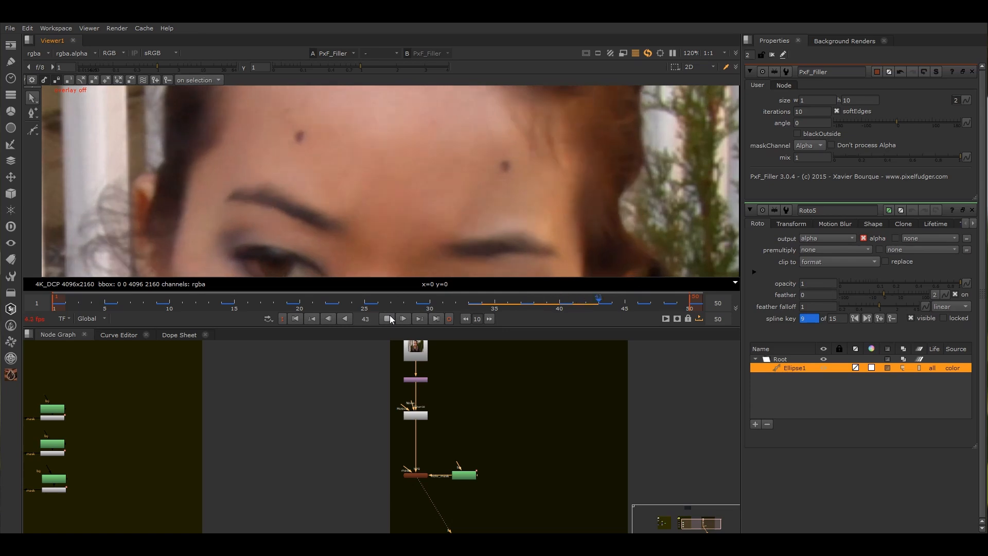
{"action": "scroll", "coordinate": [393, 229], "scroll_direction": "down", "scroll_amount": 2}
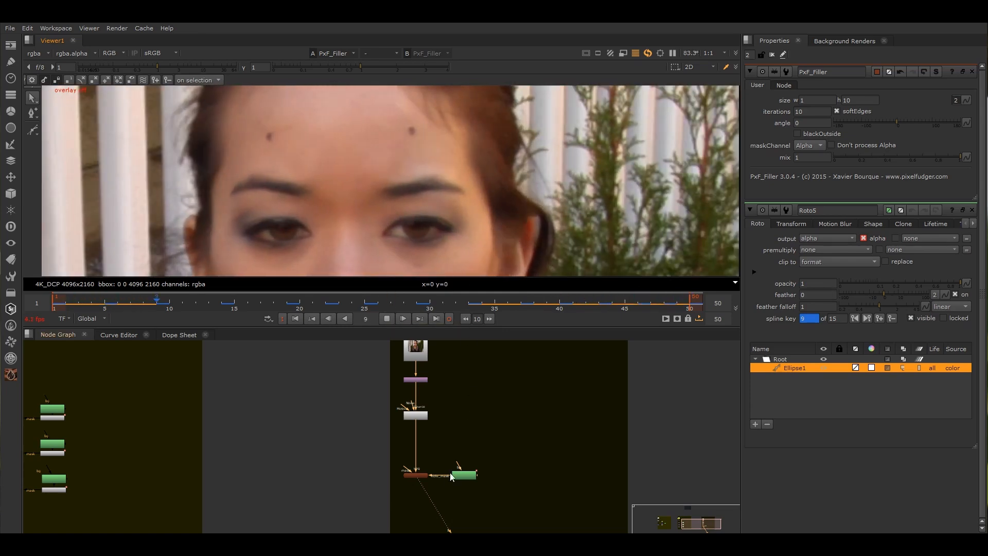
{"action": "mouse_move", "coordinate": [456, 495]}
{"action": "middle_mouse_down"}
{"action": "mouse_move", "coordinate": [472, 474]}
{"action": "mouse_move", "coordinate": [467, 493]}
{"action": "middle_mouse_up"}
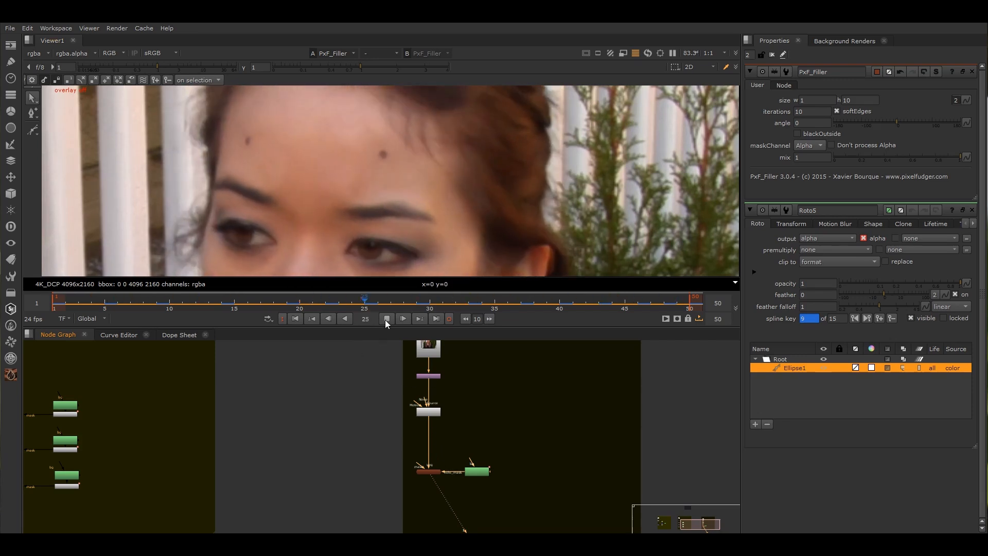
{"action": "left_click", "coordinate": [387, 319]}
Compare Denoise3 with the PxF_Filler output in the viewer
{"action": "left_click", "coordinate": [429, 412]}
{"action": "key", "text": "1"}
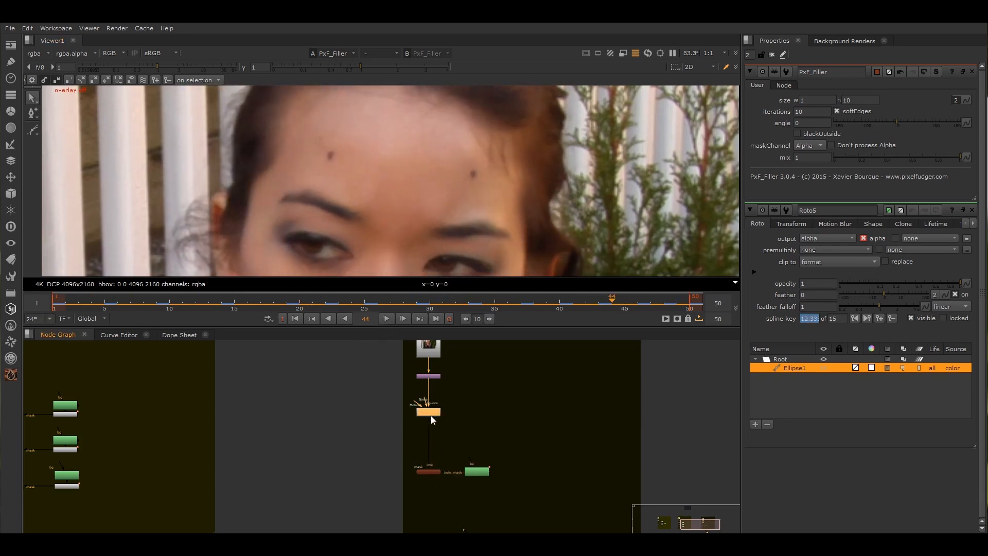
{"action": "left_click", "coordinate": [434, 471]}
{"action": "key", "text": "1"}
Add a second PxF_Filler below the first and place a new Roto node beside it as its hole_mask
{"action": "left_click_drag", "start_coordinate": [426, 472], "coordinate": [439, 494]}
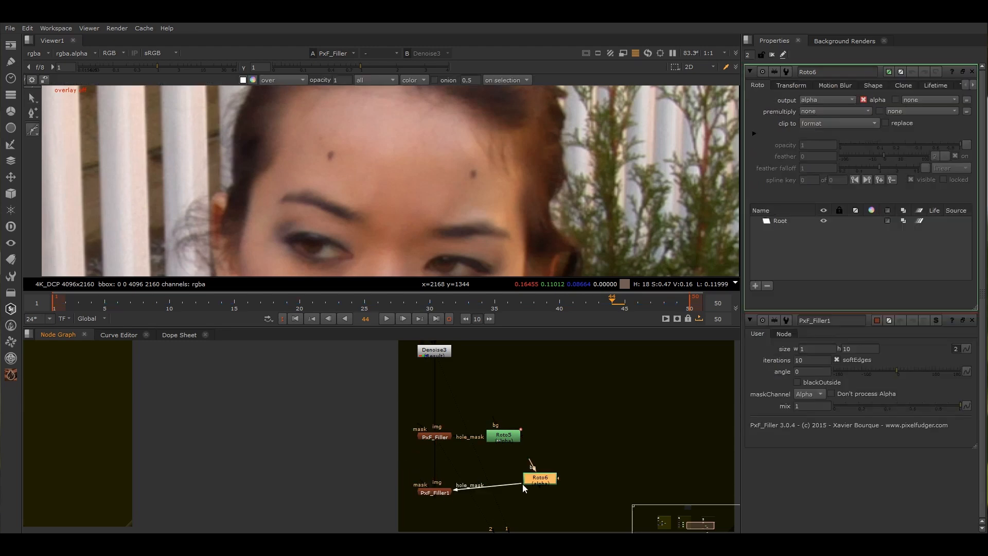
{"action": "left_click_drag", "start_coordinate": [539, 480], "coordinate": [507, 492]}
{"action": "scroll", "coordinate": [347, 165], "scroll_direction": "up", "scroll_amount": 10}
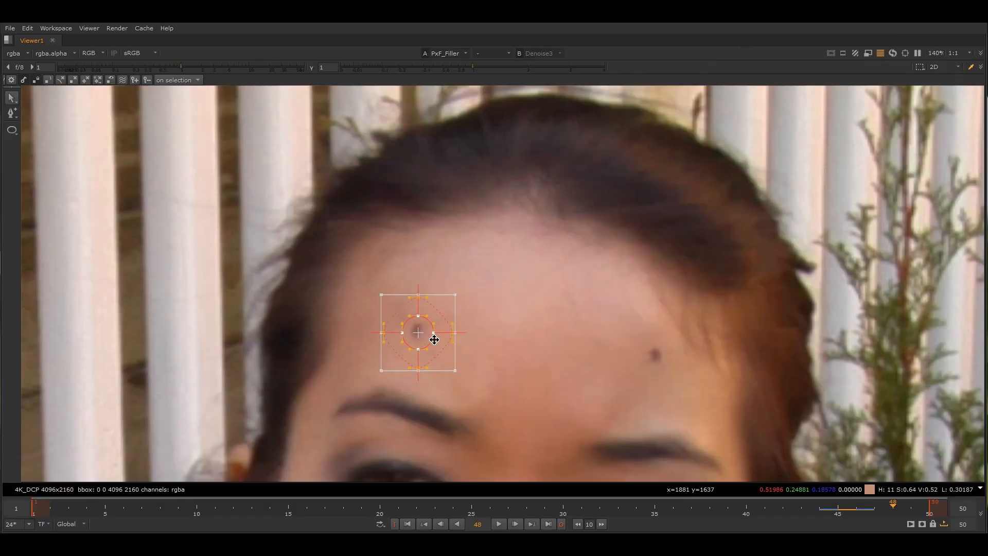
Keyframe the first ellipse over the left-hand forehead marker, working backward through the frames from frame 48 to the start
{"action": "key", "text": "Left"}
{"action": "key", "text": "Left"}
{"action": "key", "text": "Left"}
{"action": "left_click_drag", "start_coordinate": [434, 339], "coordinate": [322, 292]}
{"action": "key", "text": "Left"}
{"action": "key", "text": "Left"}
{"action": "key", "text": "Left"}
{"action": "key", "text": "Left"}
{"action": "key", "text": "Left"}
{"action": "key", "text": "Left"}
{"action": "key", "text": "Left"}
{"action": "key", "text": "Left"}
{"action": "key", "text": "Left"}
{"action": "key", "text": "Left"}
{"action": "key", "text": "Left"}
{"action": "key", "text": "Left"}
{"action": "key", "text": "Left"}
{"action": "key", "text": "Left"}
{"action": "key", "text": "Left"}
{"action": "key", "text": "Left"}
{"action": "key", "text": "Left"}
{"action": "key", "text": "Left"}
{"action": "key", "text": "Left"}
{"action": "key", "text": "Left"}
{"action": "key", "text": "Left"}
{"action": "key", "text": "Left"}
{"action": "key", "text": "Left"}
{"action": "key", "text": "Left"}
{"action": "key", "text": "Left"}
{"action": "key", "text": "Left"}
{"action": "key", "text": "Left"}
{"action": "key", "text": "Left"}
{"action": "key", "text": "Left"}
{"action": "key", "text": "Left"}
{"action": "key", "text": "Left"}
{"action": "key", "text": "Left"}
{"action": "key", "text": "Left"}
{"action": "key", "text": "Left"}
{"action": "key", "text": "Left"}
{"action": "key", "text": "Left"}
{"action": "key", "text": "Left"}
{"action": "key", "text": "Left"}
{"action": "key", "text": "Left"}
{"action": "key", "text": "Left"}
{"action": "key", "text": "Left"}
{"action": "key", "text": "Left"}
{"action": "key", "text": "Left"}
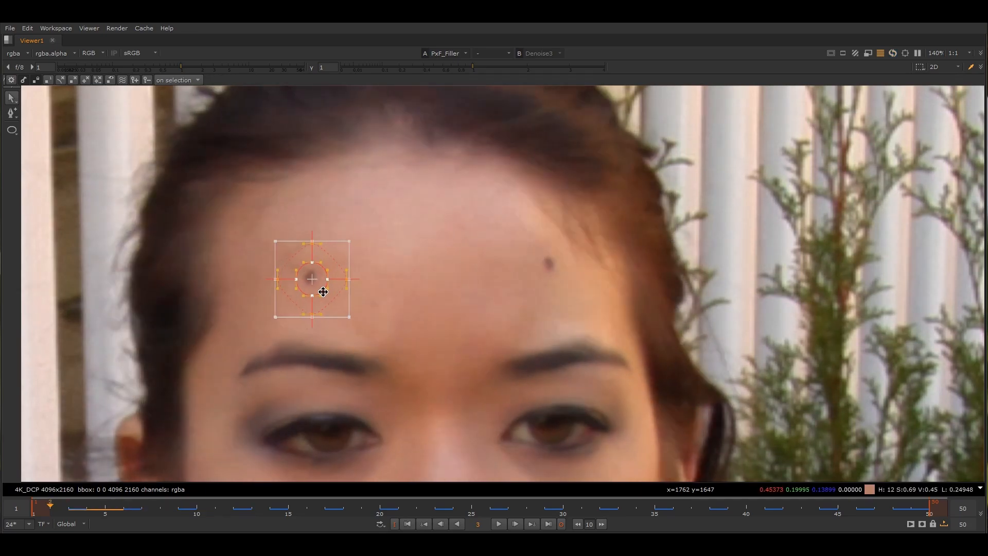
{"action": "key", "text": "Left"}
Draw a second roto ellipse around the right-hand forehead marker and expand its feather outward
{"action": "key", "text": "Right"}
{"action": "key", "text": "Right"}
{"action": "key", "text": "Right"}
{"action": "key", "text": "Right"}
{"action": "left_click", "coordinate": [12, 130]}
{"action": "mouse_move", "coordinate": [504, 250]}
{"action": "left_mouse_down"}
{"action": "mouse_move", "coordinate": [537, 284]}
{"action": "mouse_move", "coordinate": [570, 274]}
{"action": "mouse_move", "coordinate": [453, 288]}
{"action": "mouse_move", "coordinate": [450, 304]}
{"action": "mouse_move", "coordinate": [412, 269]}
{"action": "mouse_move", "coordinate": [468, 295]}
{"action": "mouse_move", "coordinate": [534, 304]}
{"action": "mouse_move", "coordinate": [512, 207]}
{"action": "left_mouse_up"}
{"action": "key", "text": "e"}
Keyframe the second ellipse over the right-hand forehead marker, working forward from the first frame to the end of the shot
{"action": "key", "text": "Left"}
{"action": "key", "text": "Left"}
{"action": "key", "text": "Left"}
{"action": "key", "text": "Left"}
{"action": "key", "text": "Right"}
{"action": "key", "text": "Right"}
{"action": "key", "text": "Right"}
{"action": "key", "text": "Right"}
{"action": "key", "text": "Right"}
{"action": "key", "text": "Right"}
{"action": "key", "text": "Right"}
{"action": "key", "text": "Right"}
{"action": "key", "text": "Right"}
{"action": "key", "text": "Right"}
{"action": "key", "text": "Right"}
{"action": "key", "text": "Right"}
{"action": "key", "text": "Right"}
{"action": "key", "text": "Right"}
{"action": "key", "text": "Right"}
{"action": "key", "text": "Right"}
{"action": "key", "text": "Right"}
{"action": "key", "text": "Right"}
{"action": "key", "text": "Right"}
{"action": "key", "text": "Right"}
{"action": "key", "text": "Right"}
{"action": "key", "text": "Right"}
{"action": "key", "text": "Right"}
{"action": "key", "text": "Right"}
{"action": "key", "text": "Right"}
{"action": "key", "text": "Right"}
{"action": "key", "text": "Right"}
{"action": "key", "text": "Right"}
{"action": "key", "text": "Right"}
{"action": "key", "text": "Right"}
{"action": "key", "text": "Right"}
{"action": "key", "text": "Right"}
{"action": "key", "text": "Right"}
{"action": "key", "text": "Right"}
{"action": "key", "text": "Right"}
{"action": "key", "text": "Right"}
{"action": "key", "text": "Right"}
{"action": "key", "text": "Right"}
{"action": "key", "text": "Right"}
{"action": "key", "text": "Right"}
{"action": "key", "text": "Right"}
{"action": "key", "text": "Right"}
{"action": "key", "text": "Right"}
{"action": "key", "text": "Right"}
{"action": "key", "text": "Right"}
{"action": "key", "text": "Right"}
{"action": "key", "text": "Right"}
{"action": "key", "text": "Right"}
Go back through the frames from the end, recentring the second ellipse on the right-hand marker at frame 40
{"action": "key", "text": "Left"}
{"action": "key", "text": "Left"}
{"action": "key", "text": "Left"}
{"action": "key", "text": "Left"}
{"action": "key", "text": "Left"}
{"action": "key", "text": "Left"}
{"action": "key", "text": "Left"}
{"action": "key", "text": "Left"}
{"action": "key", "text": "Left"}
{"action": "key", "text": "Left"}
{"action": "left_click_drag", "start_coordinate": [549, 269], "coordinate": [546, 283]}
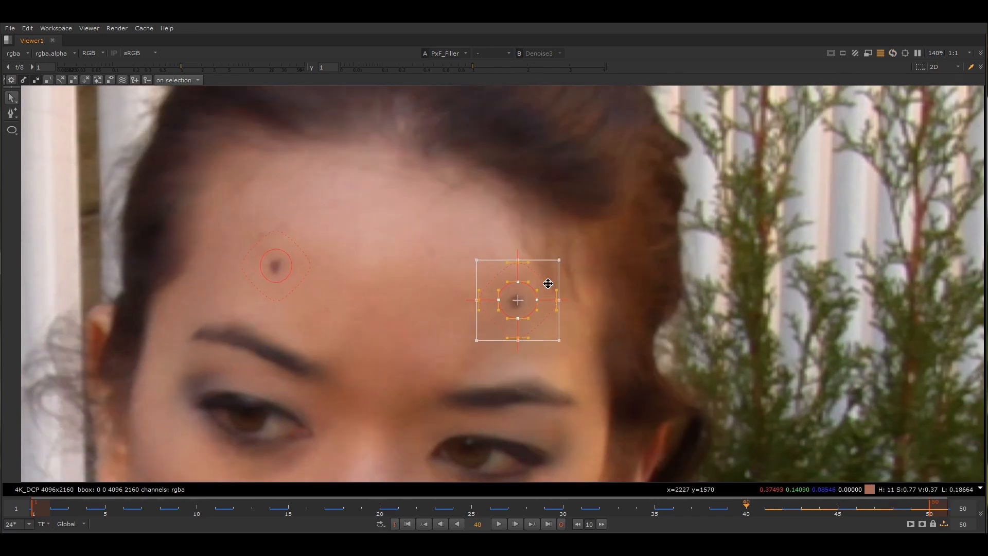
{"action": "key", "text": "Left"}
{"action": "key", "text": "Left"}
{"action": "key", "text": "Left"}
{"action": "key", "text": "Left"}
{"action": "key", "text": "Left"}
{"action": "key", "text": "Left"}
{"action": "key", "text": "Left"}
{"action": "key", "text": "Left"}
{"action": "key", "text": "Left"}
{"action": "key", "text": "Left"}
View the PxF_Filler1 output with the overlay off and play the sequence
{"action": "key", "text": "space"}
{"action": "left_click", "coordinate": [435, 493]}
{"action": "key", "text": "1"}
{"action": "key", "text": "f"}
{"action": "key", "text": "o"}
{"action": "scroll", "coordinate": [409, 199], "scroll_direction": "up", "scroll_amount": 4}
Open the Denoise3 and PxF_Filler properties during playback, then stop the playback
{"action": "double_click", "coordinate": [434, 350]}
{"action": "middle_click_drag", "start_coordinate": [550, 378], "coordinate": [486, 446]}
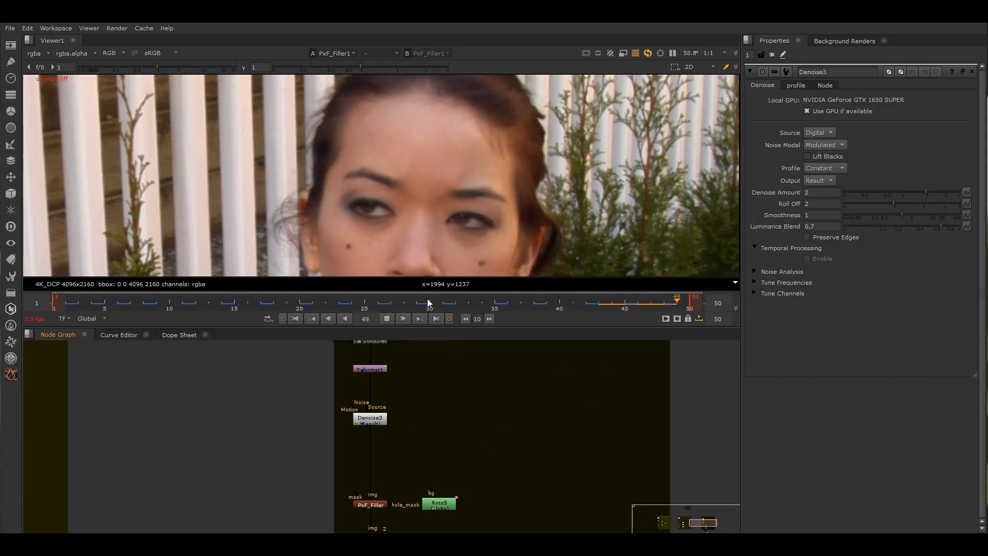
{"action": "double_click", "coordinate": [370, 504]}
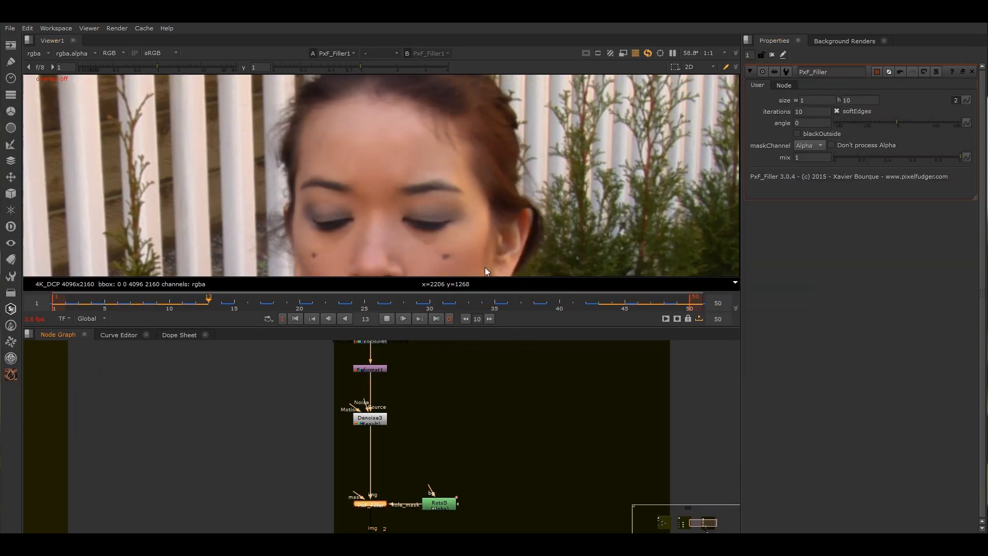
{"action": "left_click", "coordinate": [387, 319]}
Open Roto6 and select Ellipse1 to check how it sits on the left-hand forehead marker over the last frames
{"action": "middle_click_drag", "start_coordinate": [450, 503], "coordinate": [449, 432]}
{"action": "double_click", "coordinate": [443, 489]}
{"action": "scroll", "coordinate": [376, 205], "scroll_direction": "up", "scroll_amount": 6}
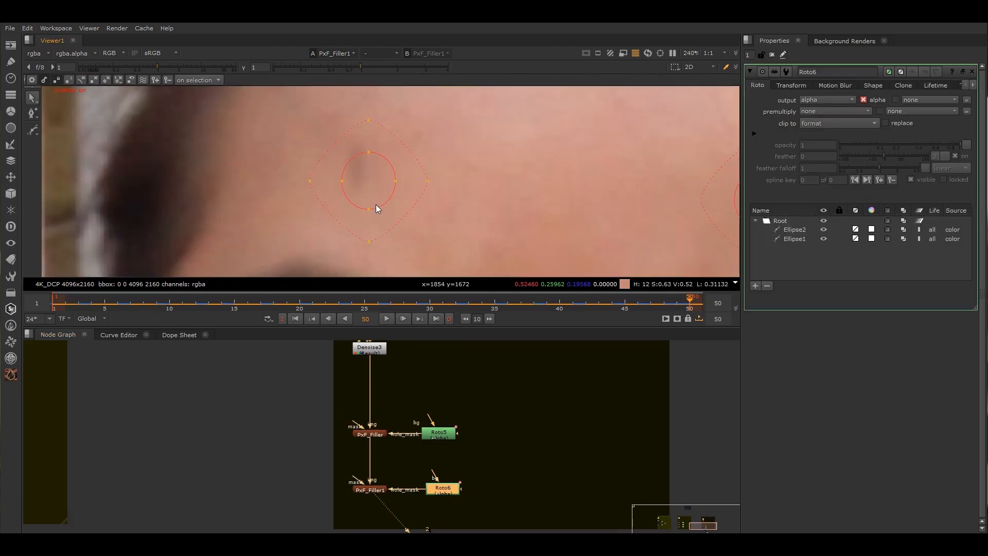
{"action": "left_click", "coordinate": [375, 205]}
{"action": "key", "text": "Left"}
{"action": "key", "text": "Left"}
{"action": "key", "text": "Left"}
Enlarge the viewer area, play the sequence to review the final marker removal, and open the PxF_Filler properties
{"action": "scroll", "coordinate": [404, 193], "scroll_direction": "down", "scroll_amount": 6}
{"action": "left_click", "coordinate": [387, 319]}
{"action": "scroll", "coordinate": [400, 188], "scroll_direction": "down", "scroll_amount": 4}
{"action": "left_click_drag", "start_coordinate": [411, 328], "coordinate": [413, 412]}
{"action": "scroll", "coordinate": [422, 510], "scroll_direction": "down", "scroll_amount": 6}
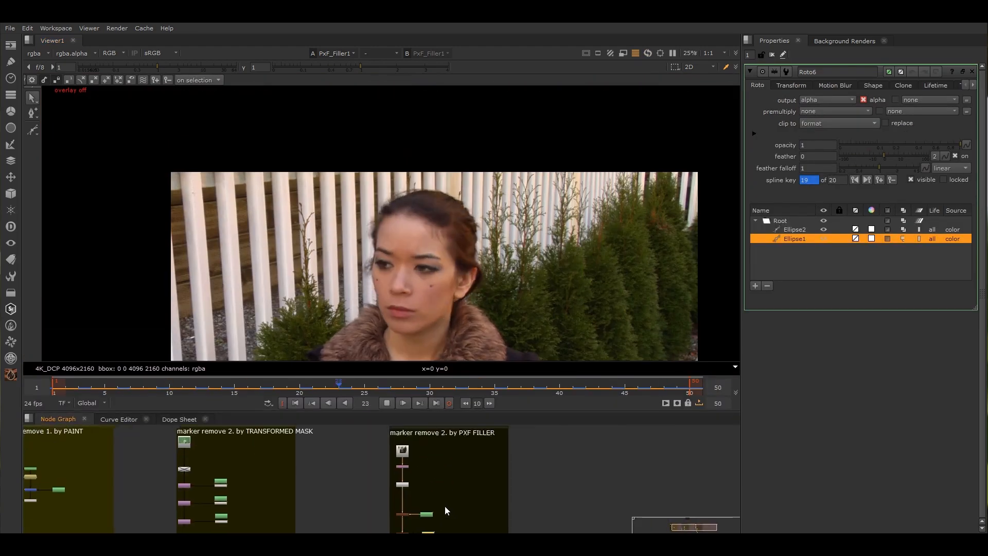
{"action": "scroll", "coordinate": [468, 263], "scroll_direction": "up", "scroll_amount": 3}
{"action": "middle_click_drag", "start_coordinate": [468, 263], "coordinate": [468, 207]}
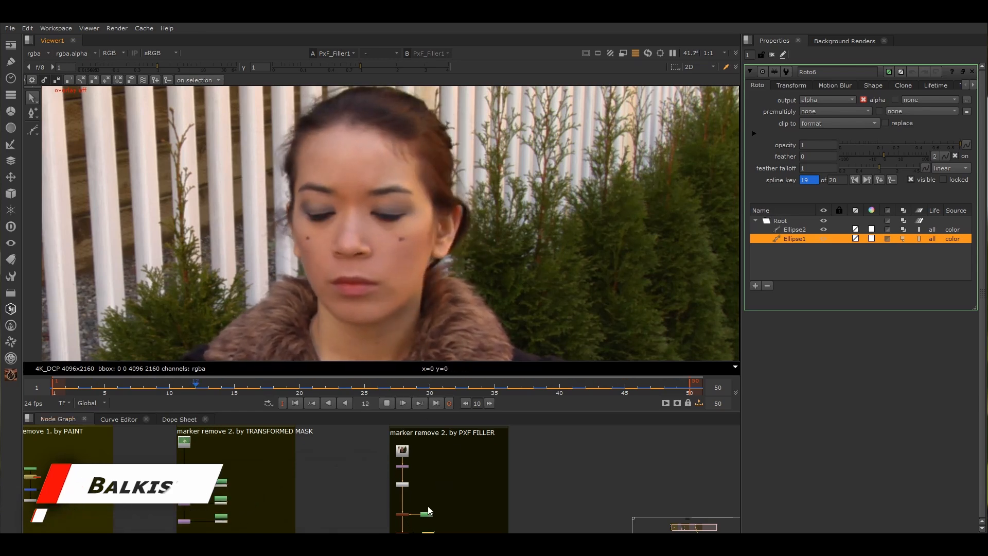
{"action": "double_click", "coordinate": [407, 516]}
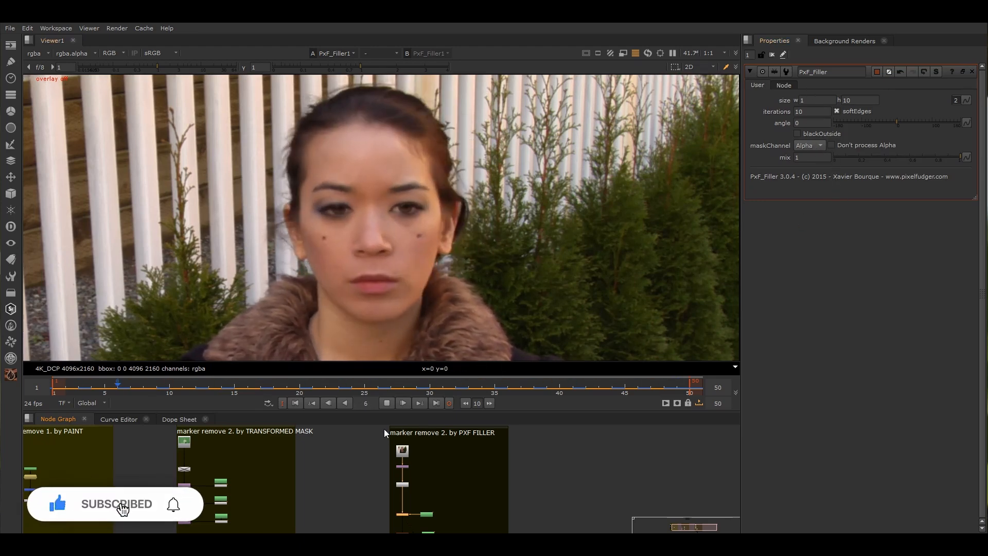
{"action": "left_click", "coordinate": [387, 403]}
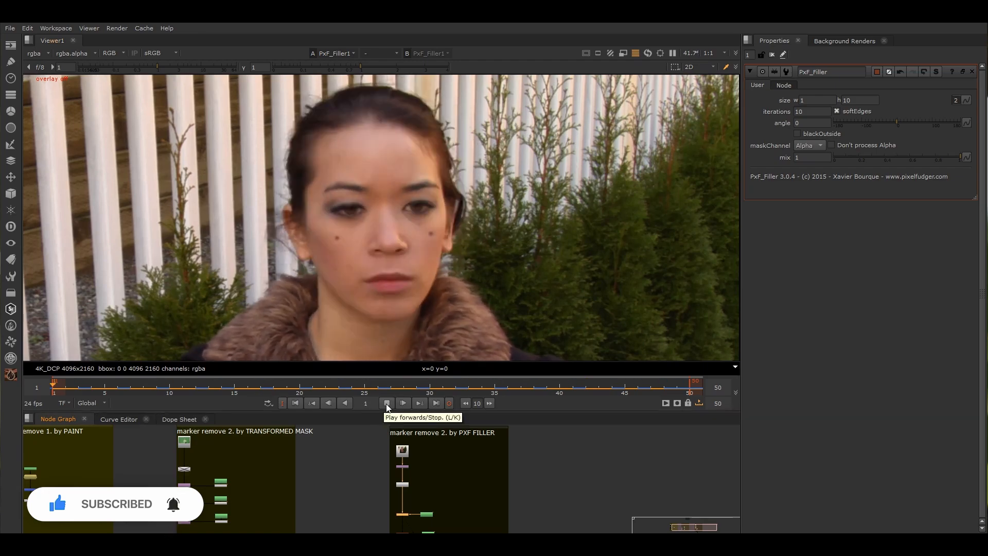